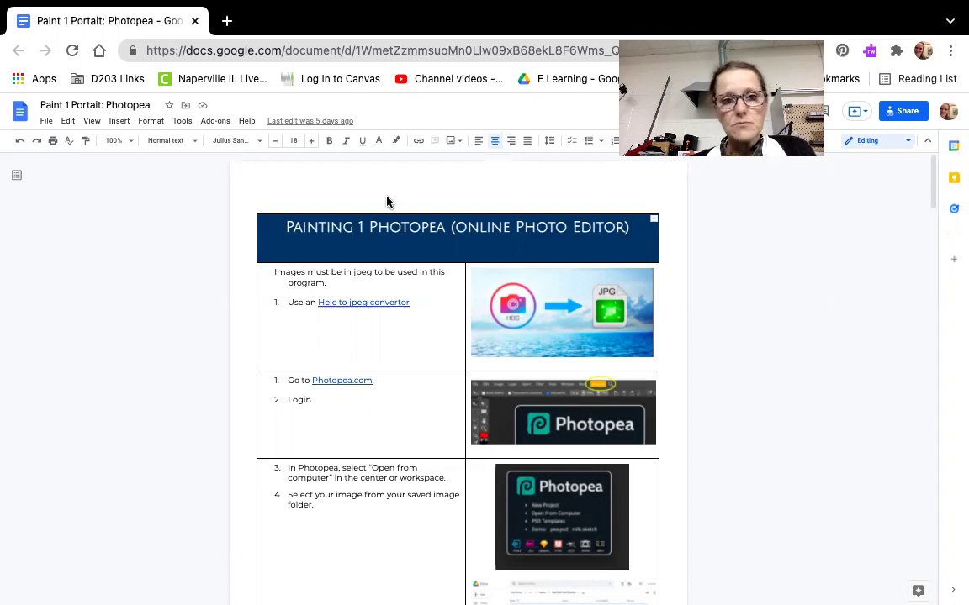
- Exit Chrome full screen, then bring forward and widen the Photos examples Finder window
mouse_move(134, 6)
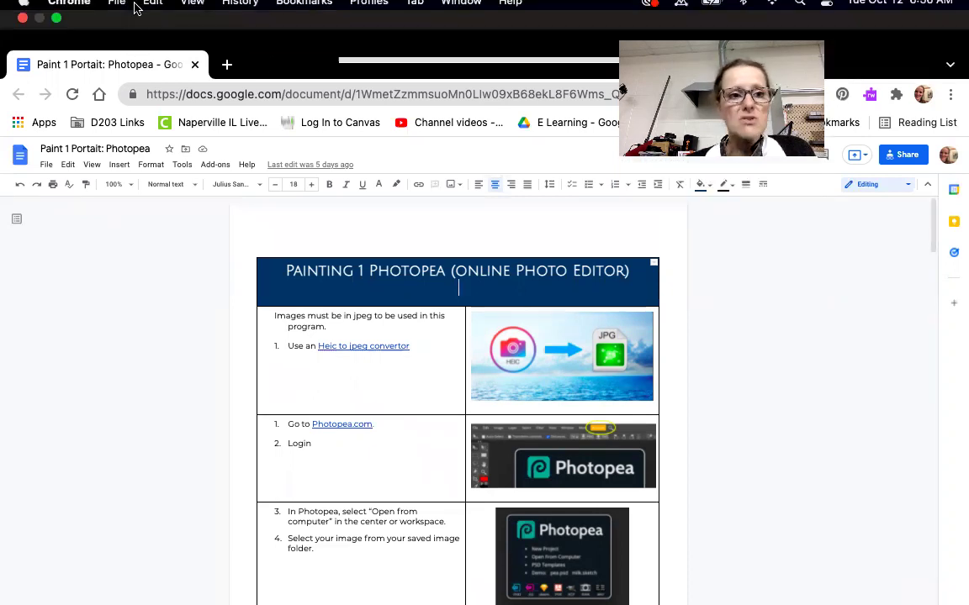
left_click(57, 32)
left_click(772, 302)
left_click_drag(162, 253, 43, 253)
- Return the Photos examples folder to a normal window and show the instructions document full screen
left_click(92, 178)
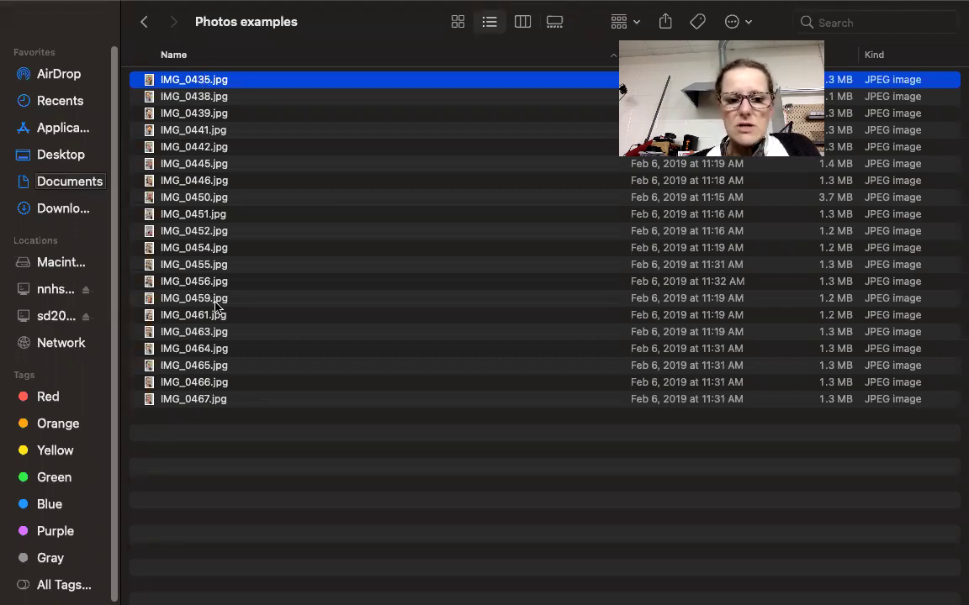
mouse_move(5, 9)
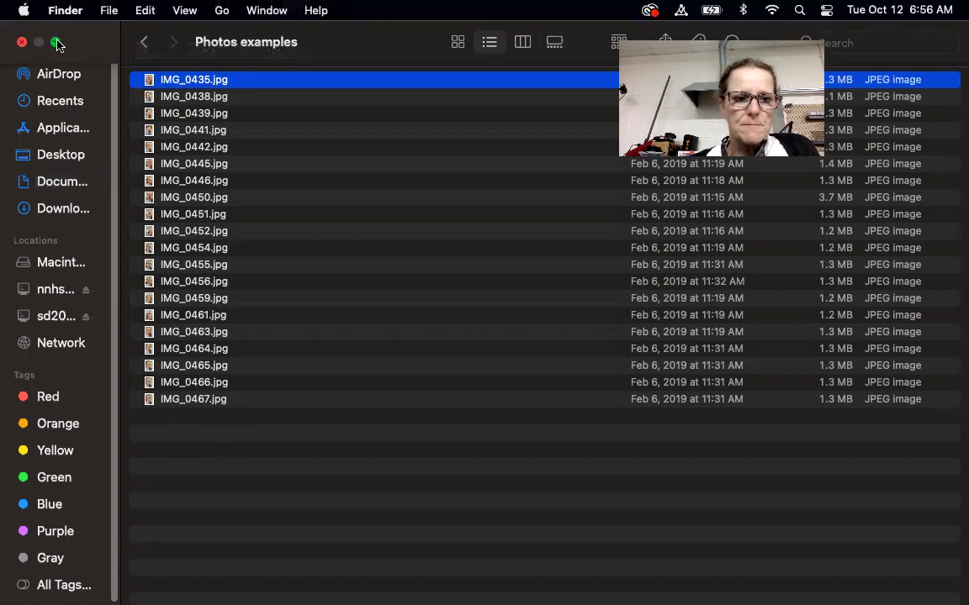
left_click(58, 40)
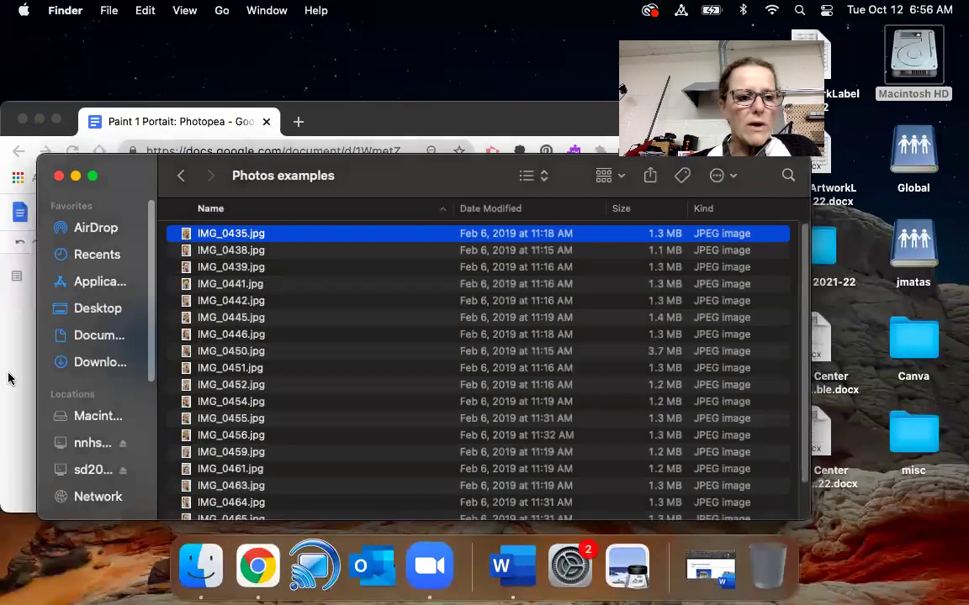
left_click(5, 336)
left_click(56, 120)
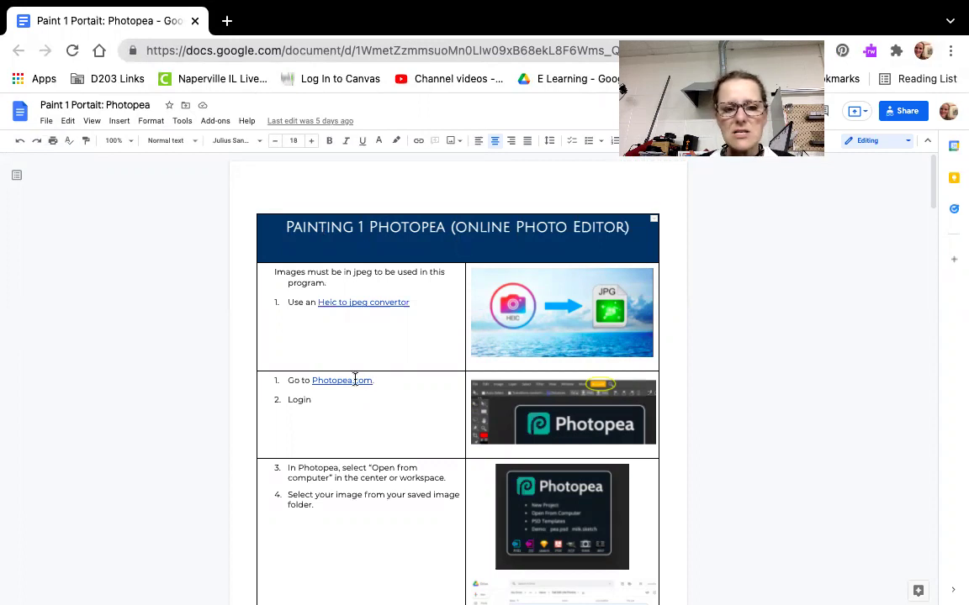
- Open the Photopea.com link from the instructions table in a new browser tab
left_click(333, 380)
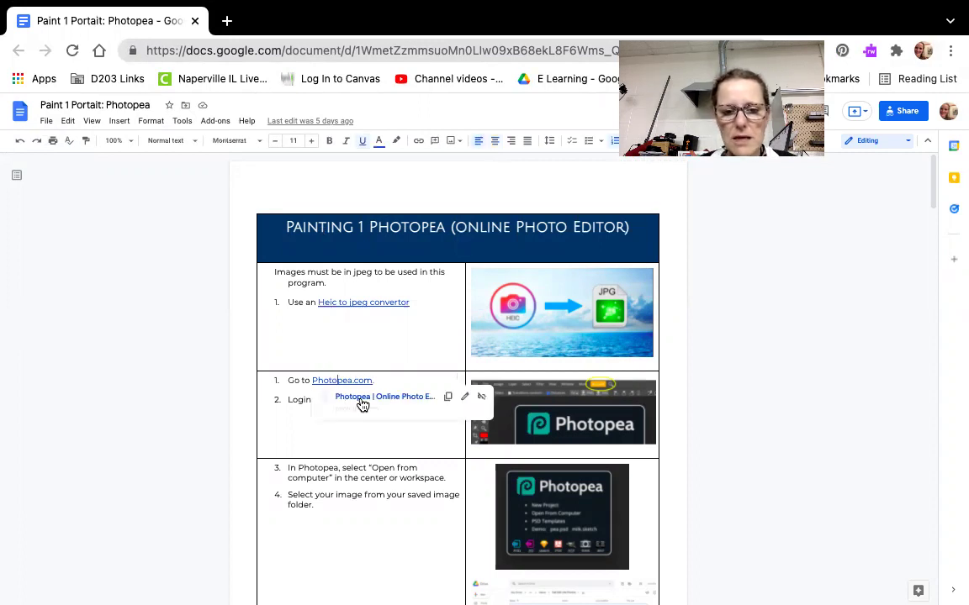
left_click(357, 401)
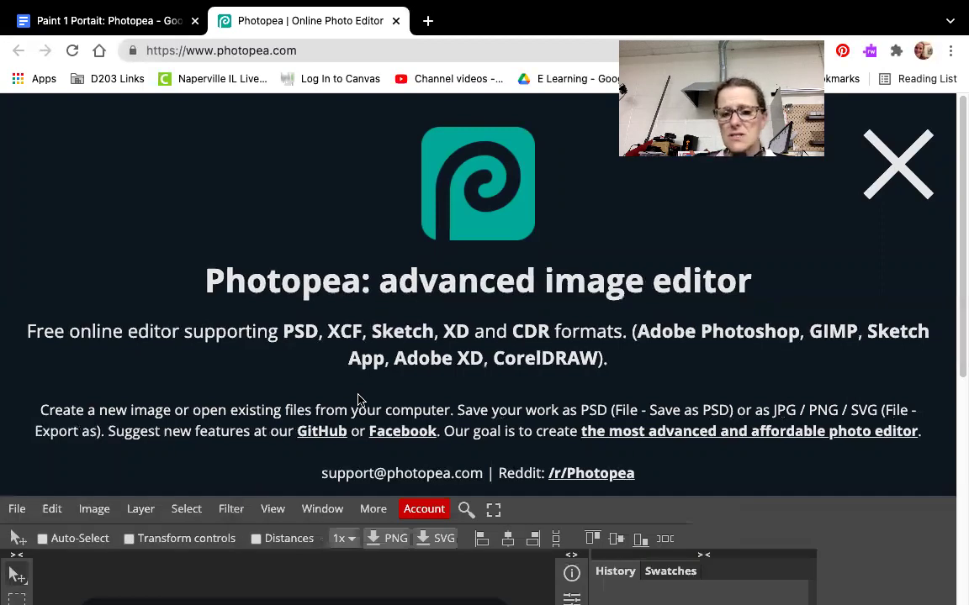
- Close Photopea's welcome splash overlay
left_click(898, 165)
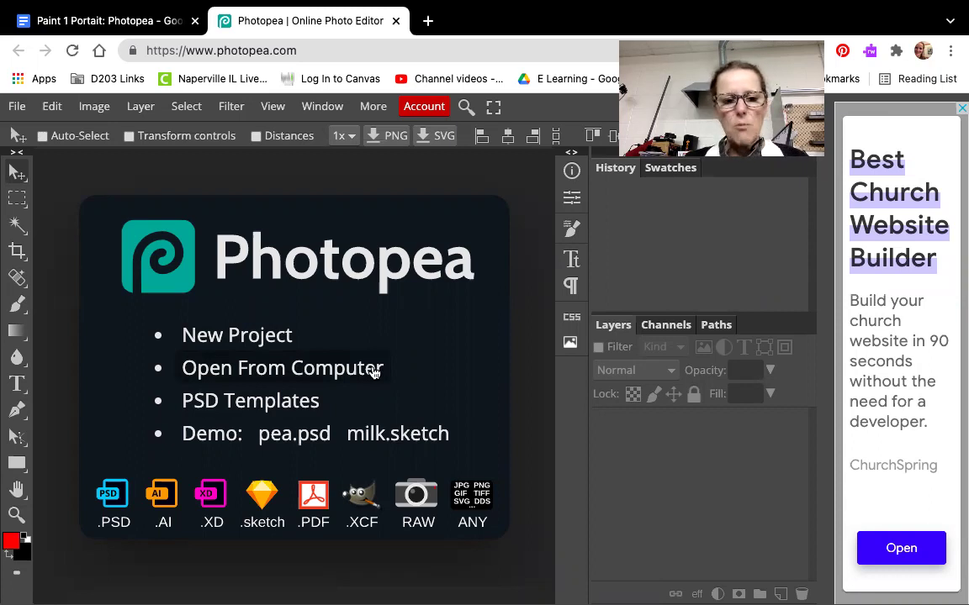
- Open IMG_0435.jpg from Documents > Paint 1 > Expressionistic Self Portrait > Photos examples
left_click(323, 364)
left_click(210, 262)
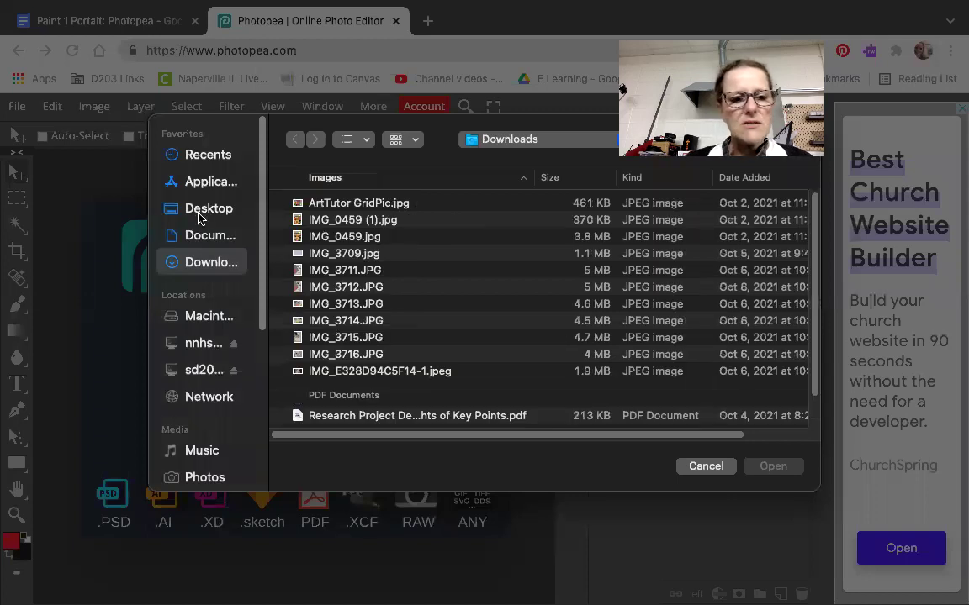
left_click(205, 238)
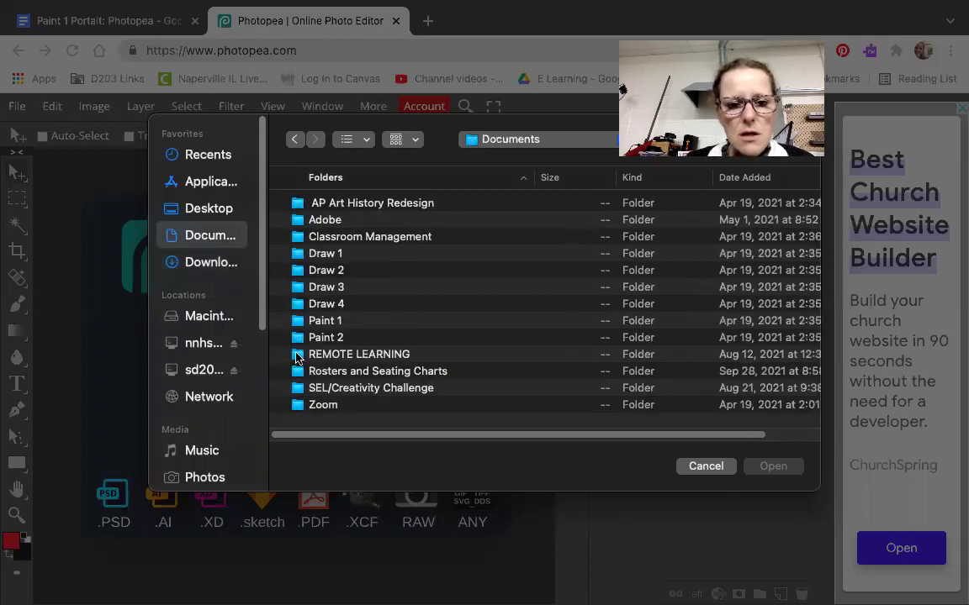
left_click(319, 323)
double_click(319, 323)
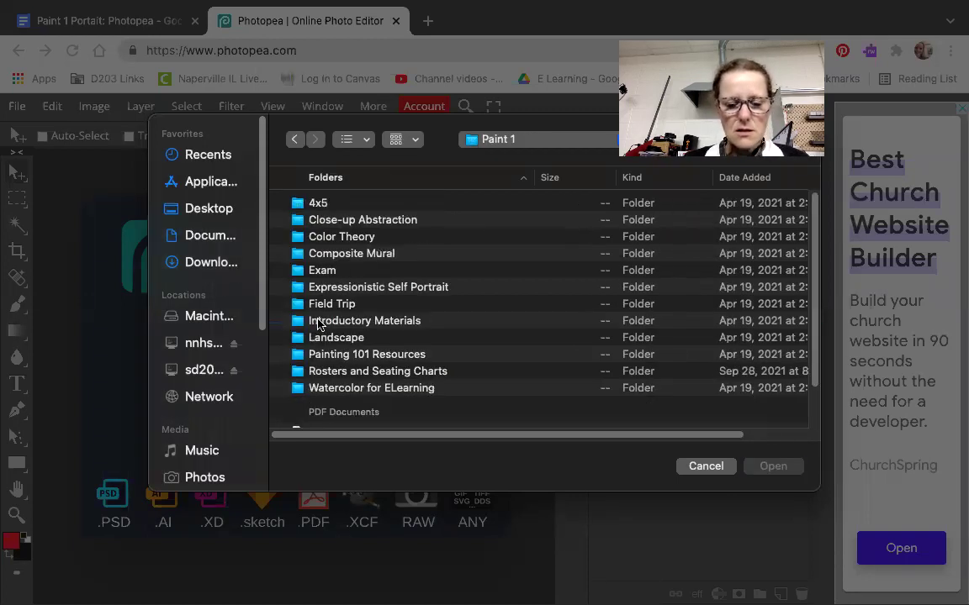
double_click(335, 285)
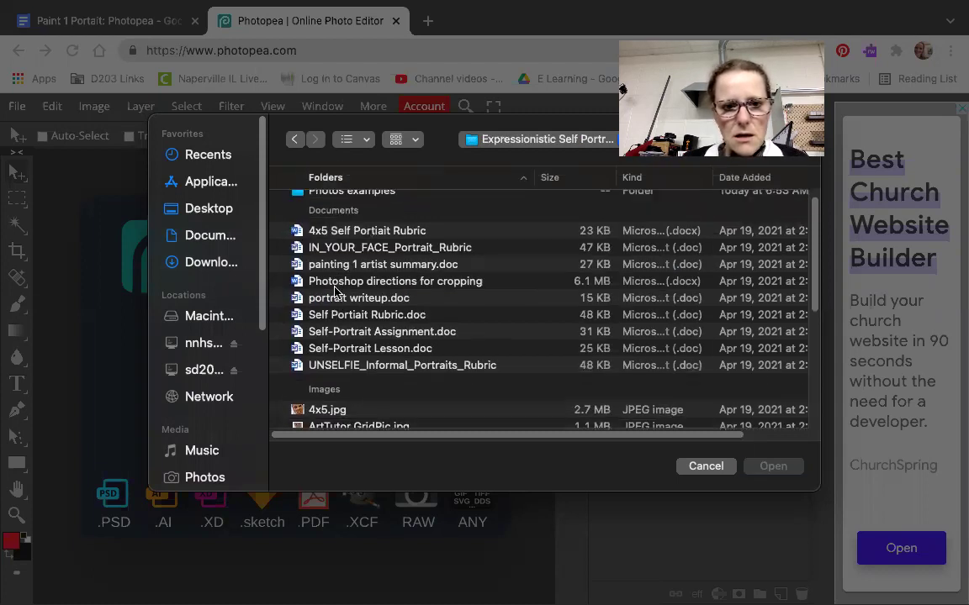
left_click(338, 206)
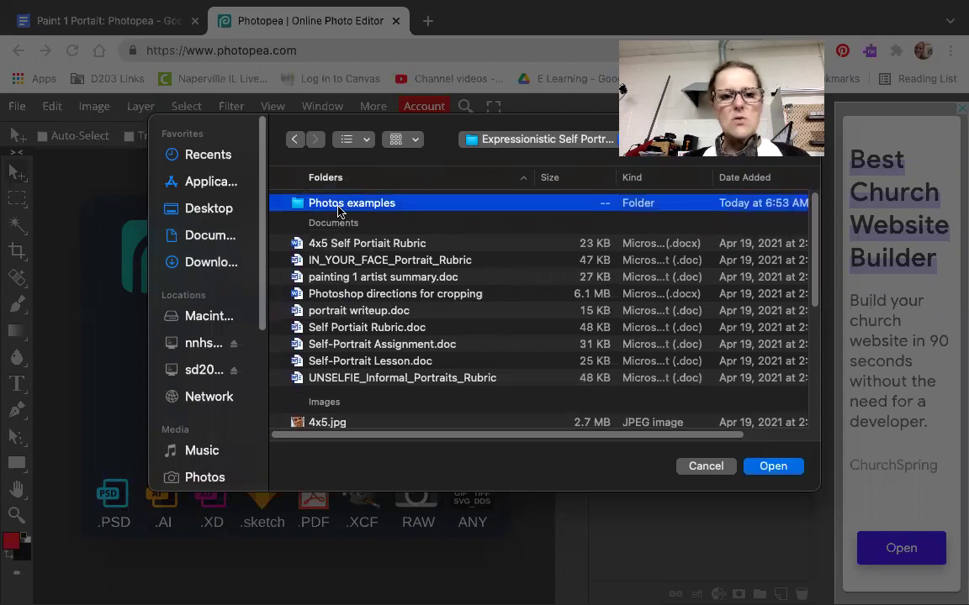
double_click(338, 206)
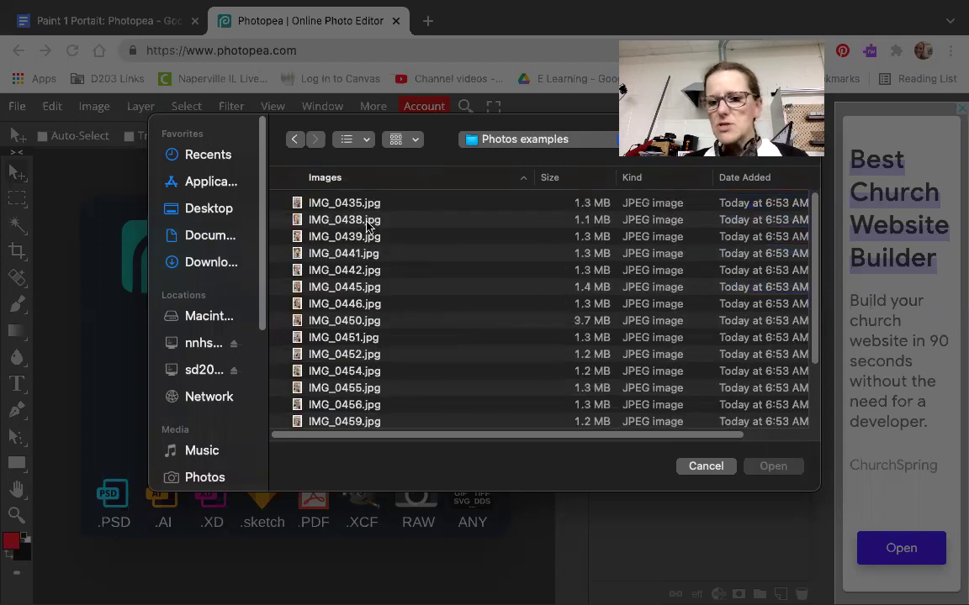
double_click(362, 204)
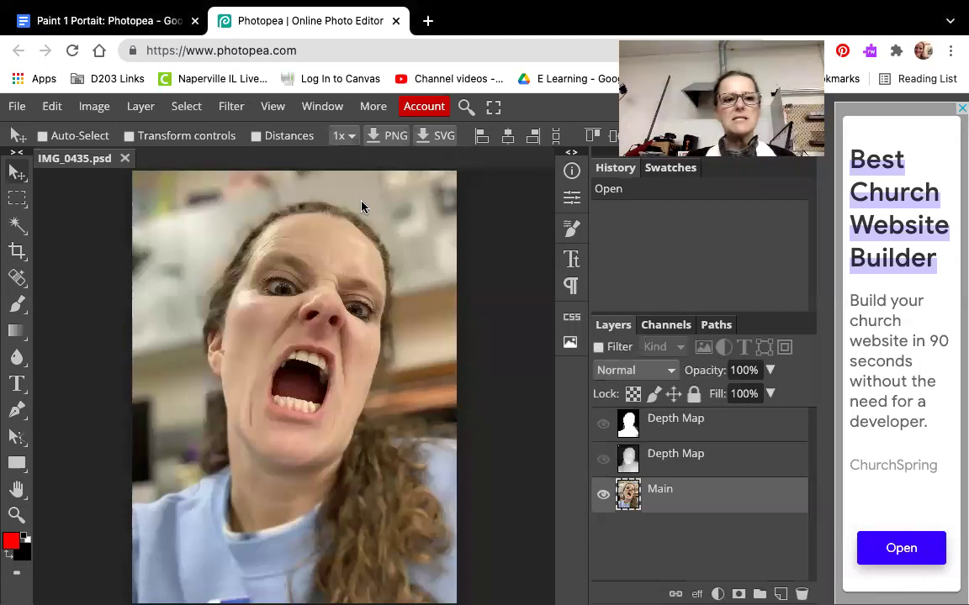
- Wait for the IMG_0435 selfie to finish loading in Photopea
mouse_move(168, 7)
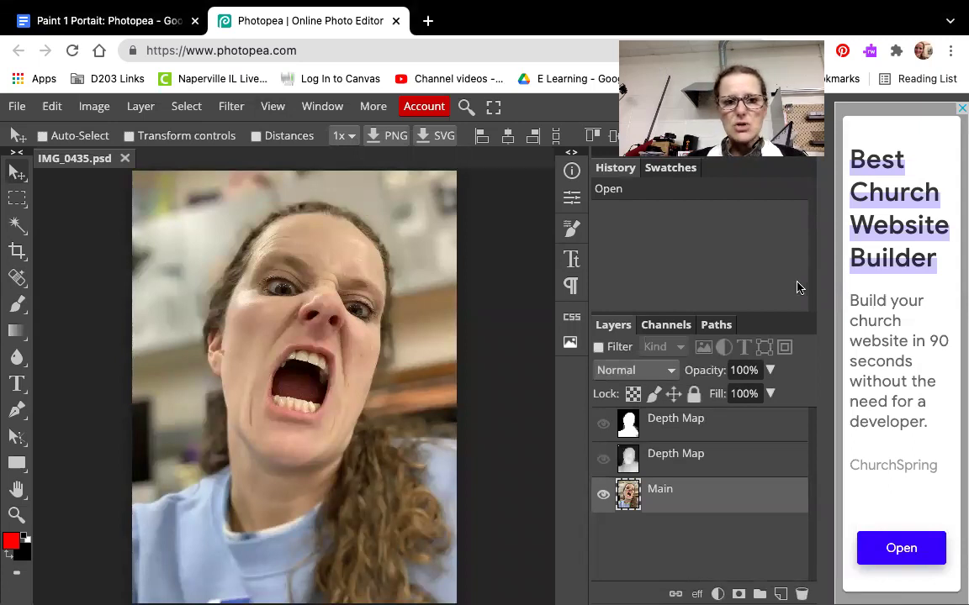
- Read the crop steps 5–7 in the instructions document, then return to Photopea
left_click(97, 28)
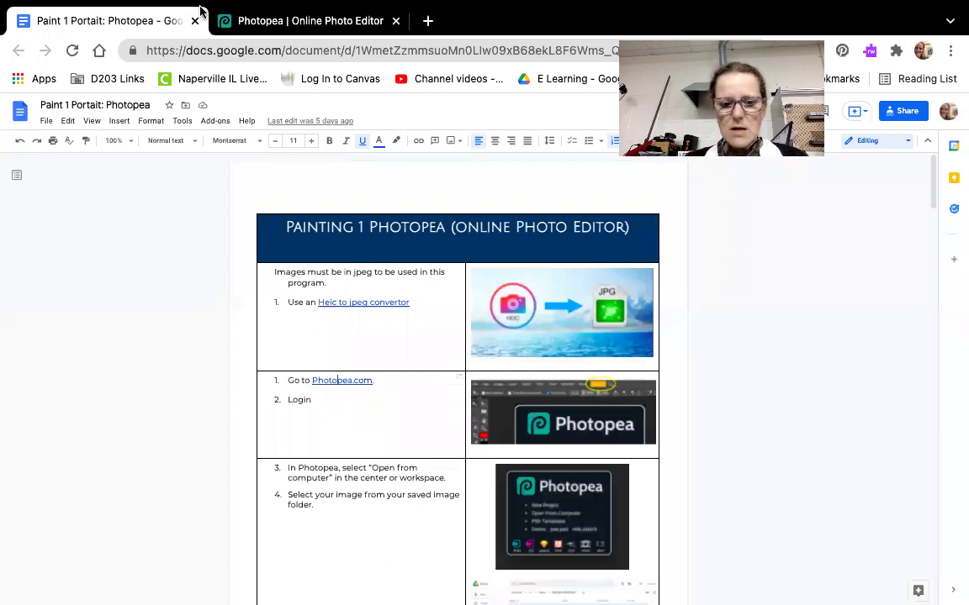
scroll(421, 454, "down", 10)
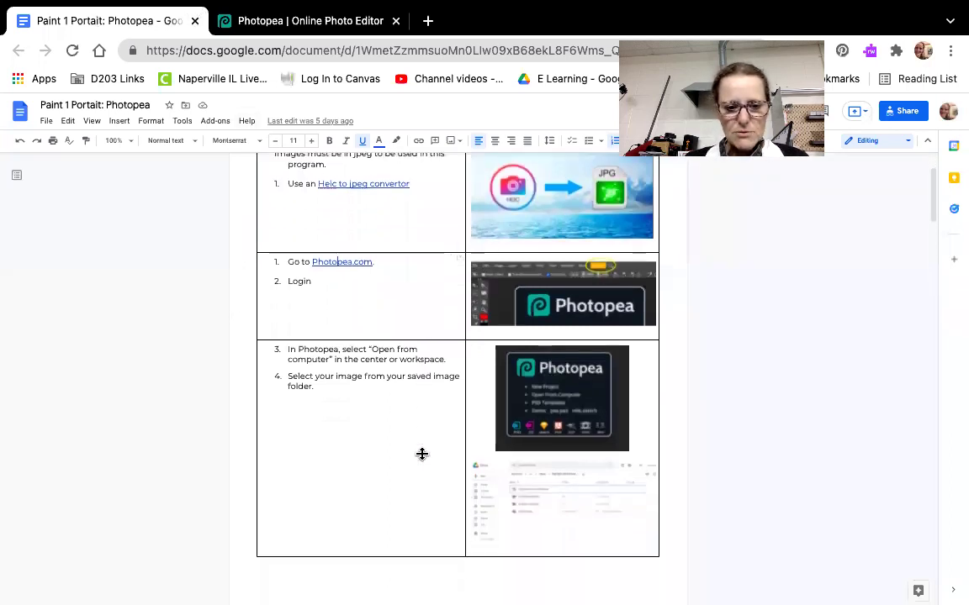
scroll(422, 454, "down", 2)
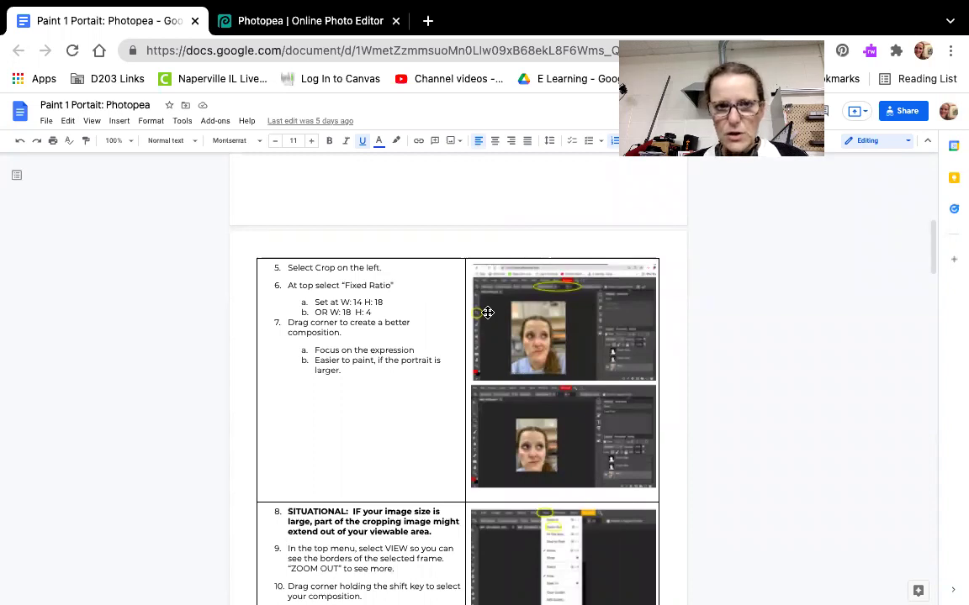
left_click(283, 22)
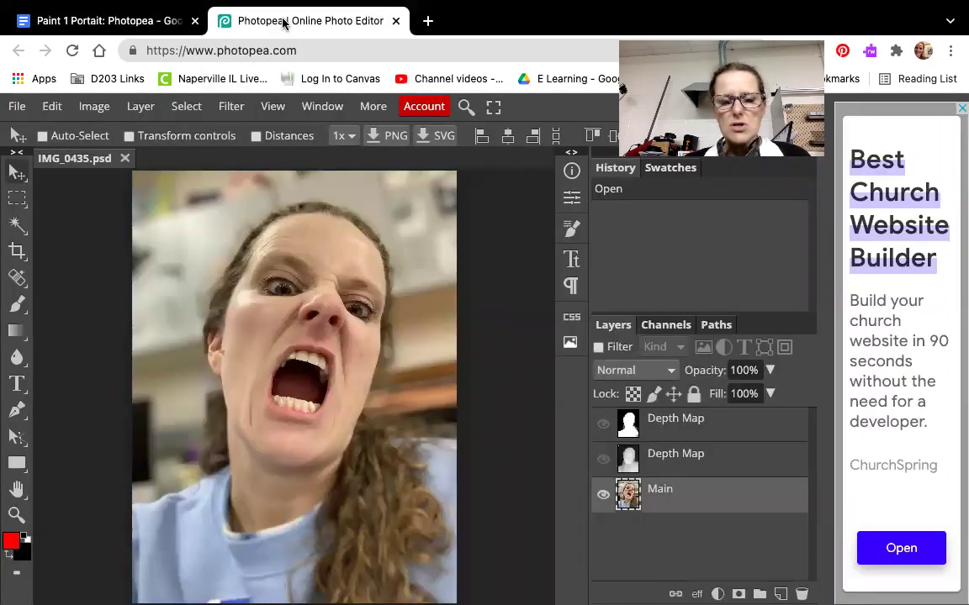
- Set the Crop Tool to Fixed Ratio and correct the doc's alternate ratio to 'W: 18 H: 14'
left_click(14, 252)
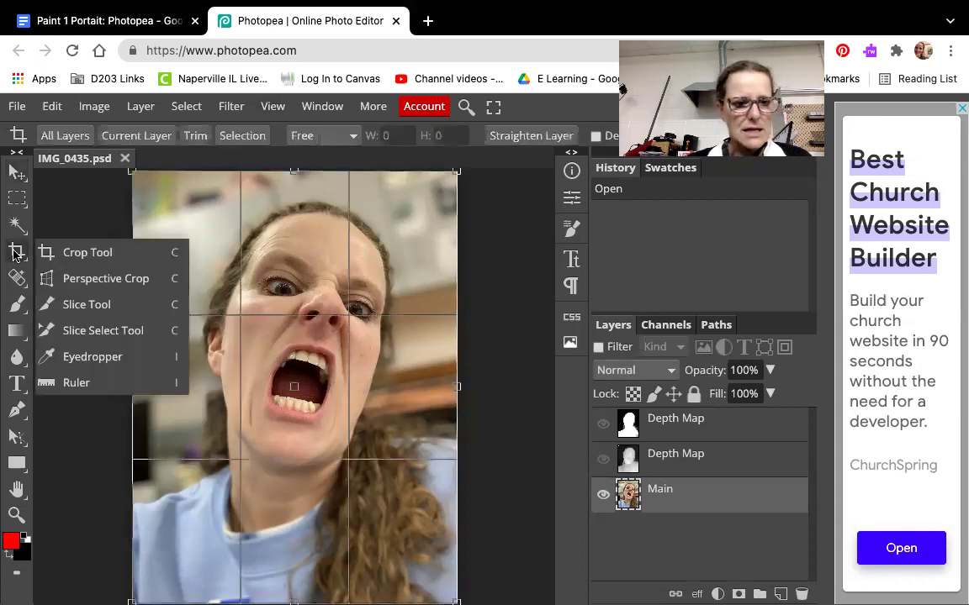
left_click(100, 253)
left_click(353, 135)
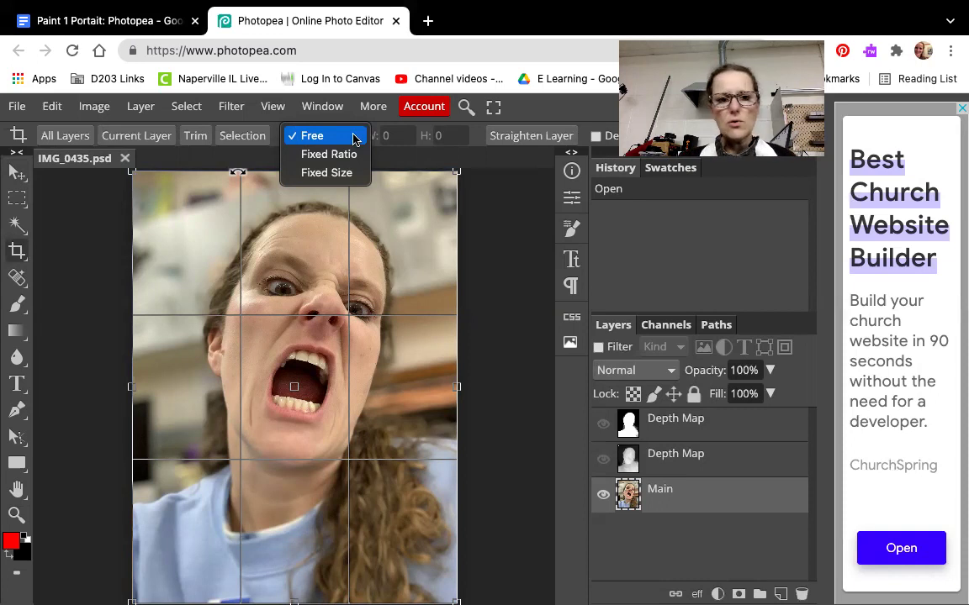
left_click(352, 154)
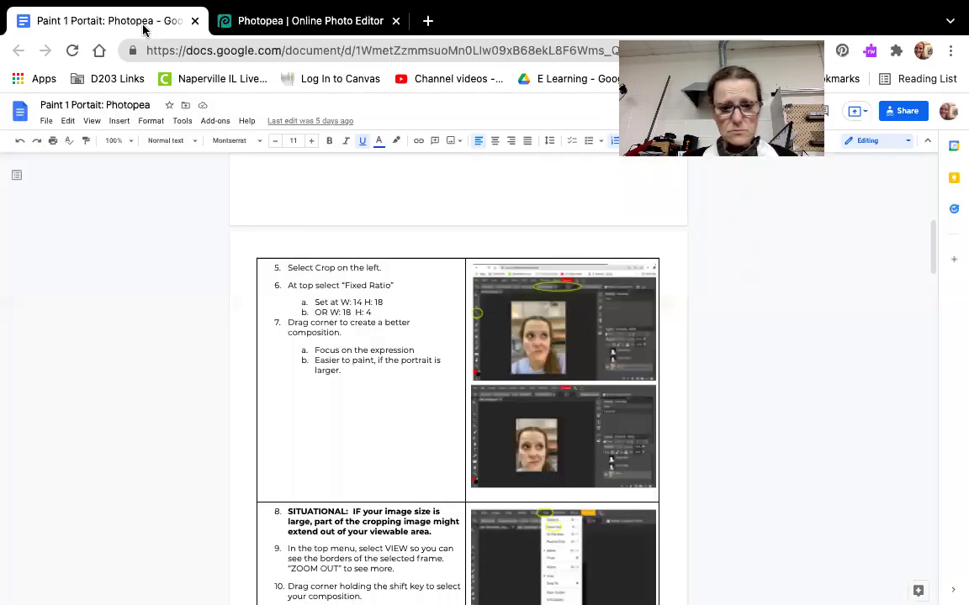
left_click(142, 21)
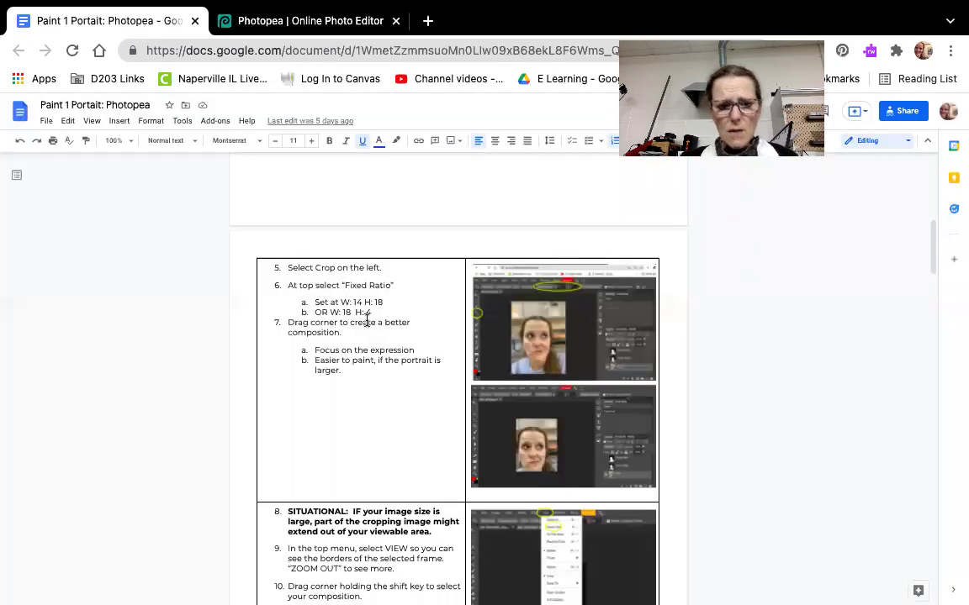
type("14")
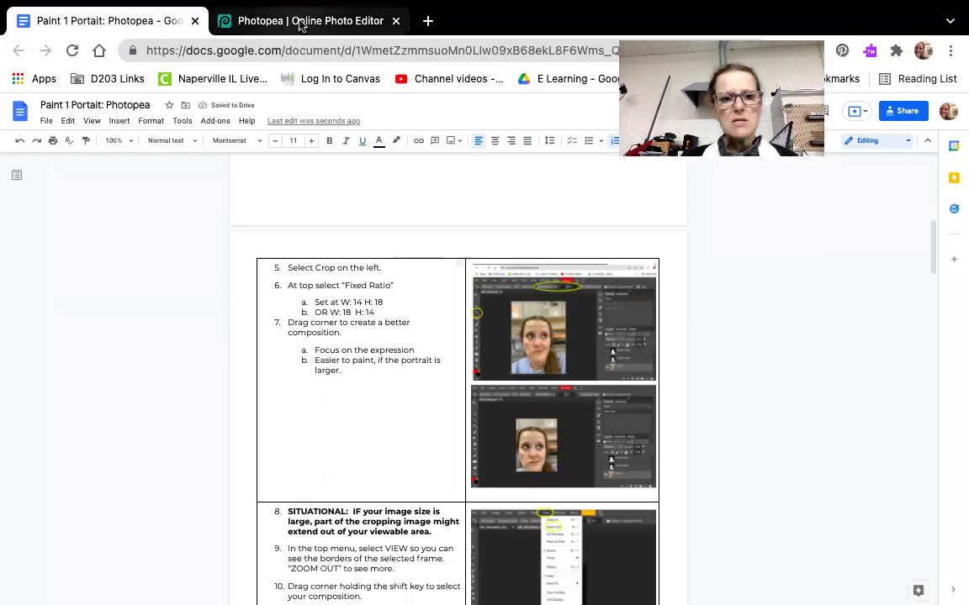
- Set the fixed crop ratio to W 14, H 18
left_click(300, 22)
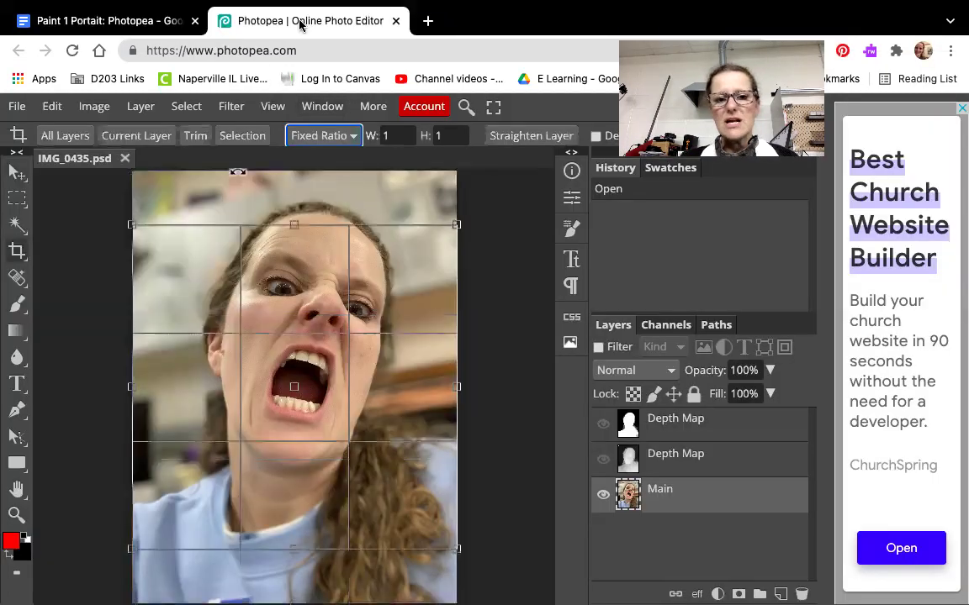
left_click(395, 137)
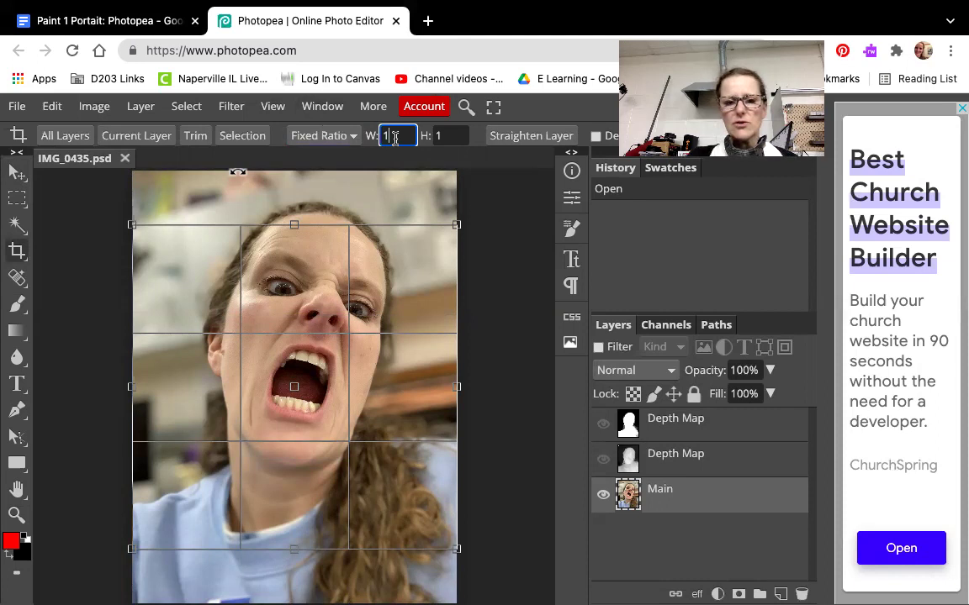
type("4")
key("Tab")
type("8")
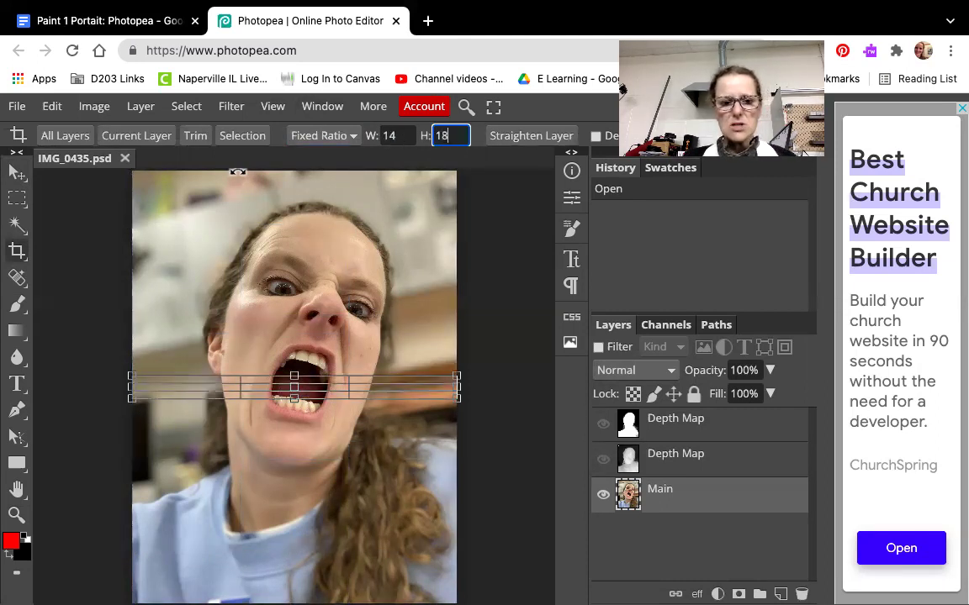
key("Return")
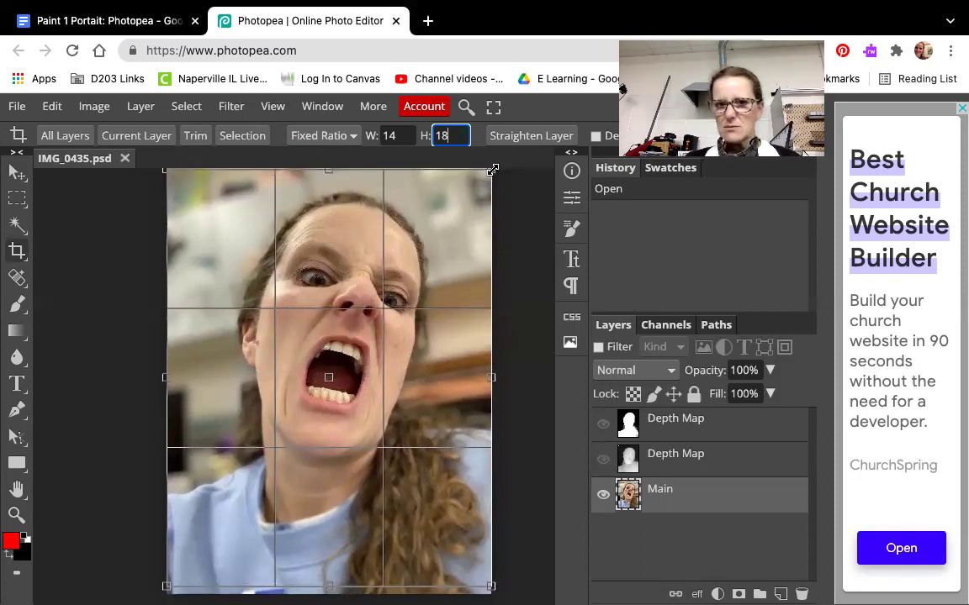
- Resize the 14:18 crop box to frame the face, pulling in the left and bottom
left_click_drag(492, 170, 449, 221)
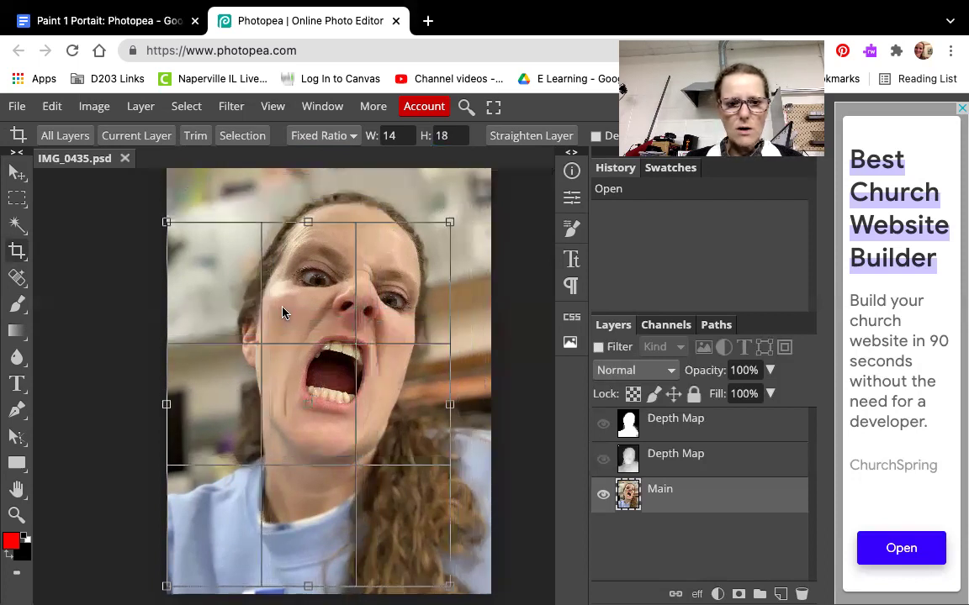
left_click_drag(254, 276, 327, 258)
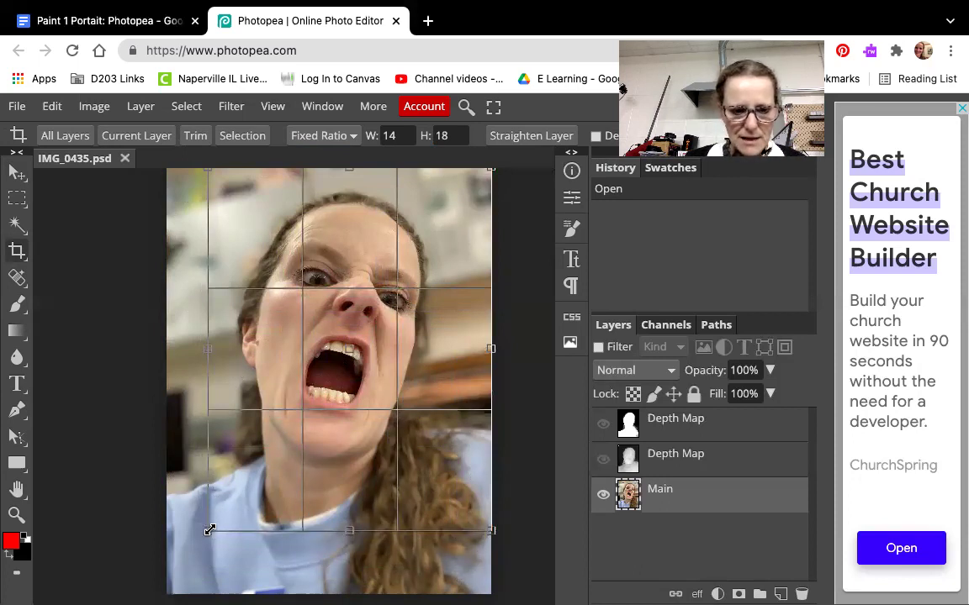
mouse_move(209, 531)
left_mouse_down()
mouse_move(218, 515)
mouse_move(182, 566)
mouse_move(238, 488)
mouse_move(218, 524)
mouse_move(255, 485)
mouse_move(219, 519)
left_mouse_up()
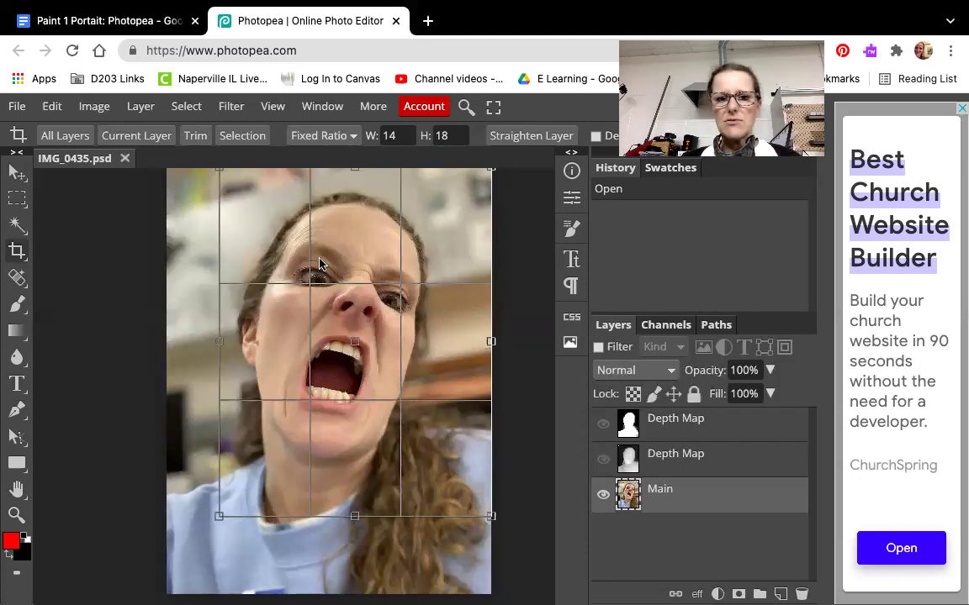
- Change the crop ratio to W 18, H 14
double_click(378, 135)
type("18")
double_click(441, 136)
type("14")
key("Return")
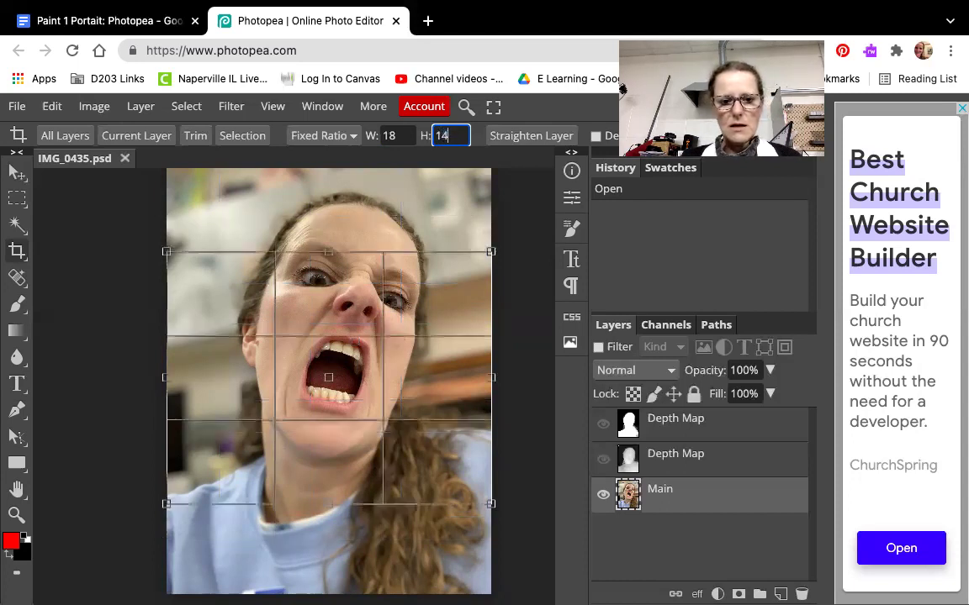
- Move and shrink the landscape crop frame to sit over the face at the top edge
left_click_drag(334, 306, 333, 221)
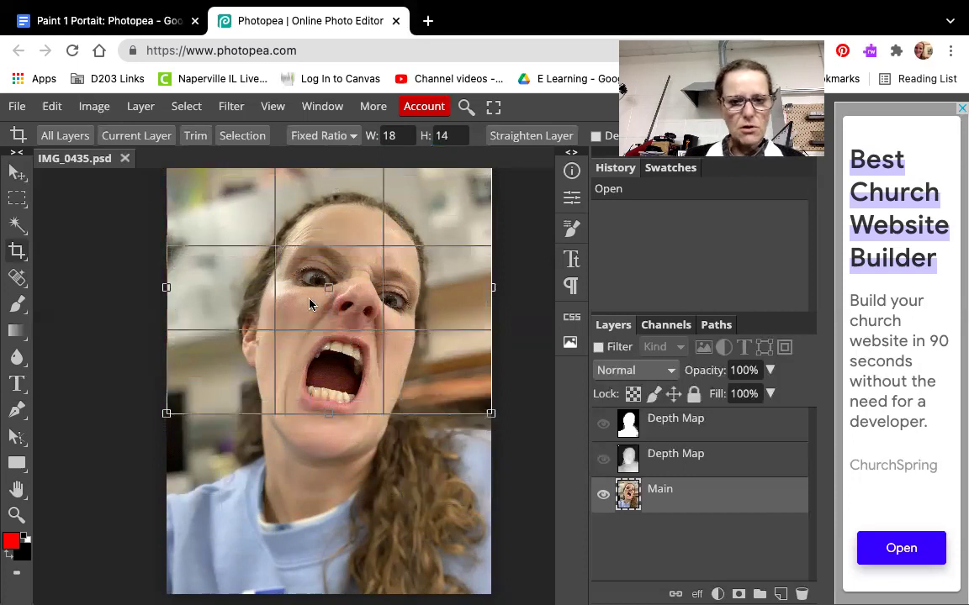
left_click_drag(395, 270, 395, 273)
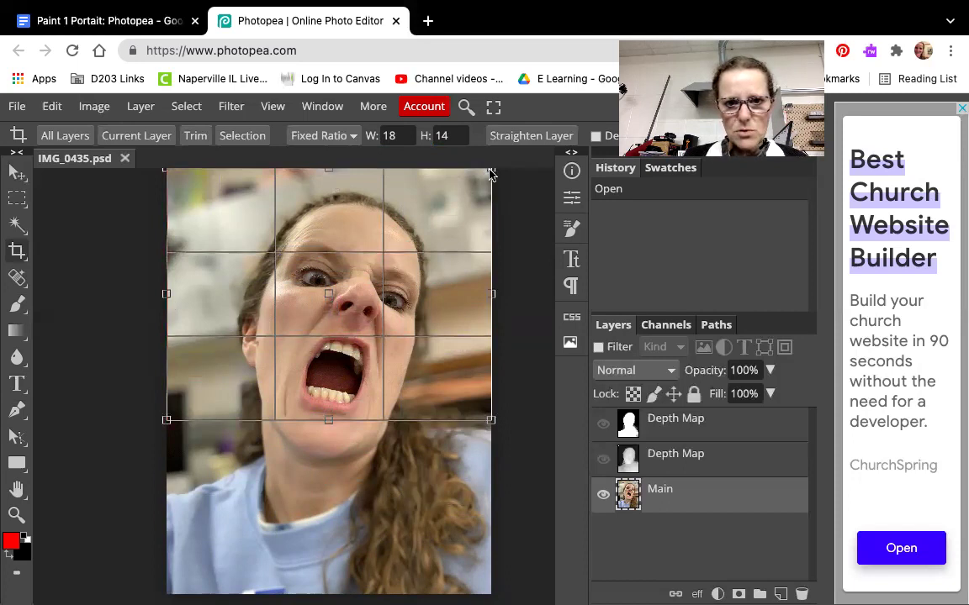
left_click_drag(491, 170, 448, 202)
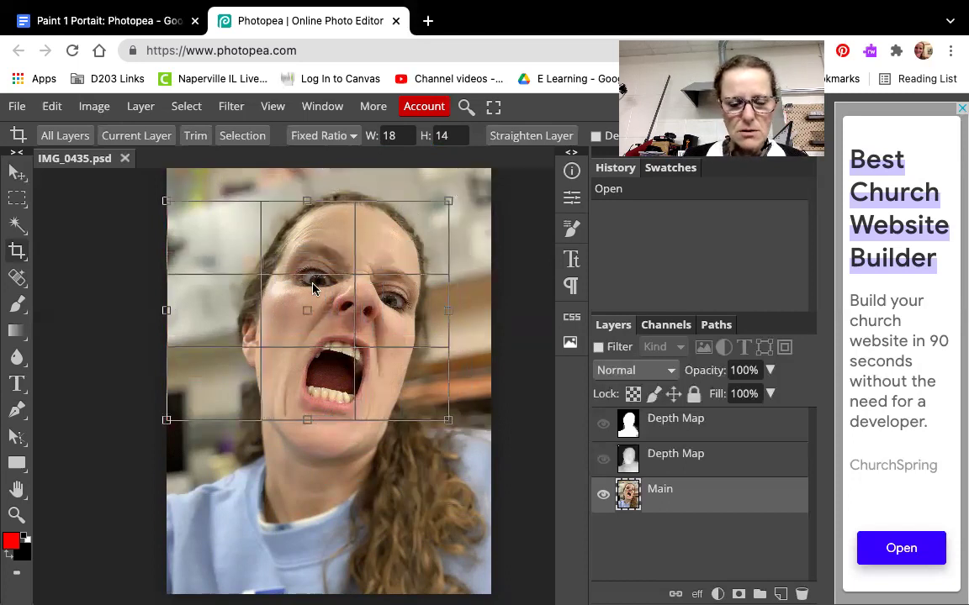
left_click_drag(314, 290, 356, 270)
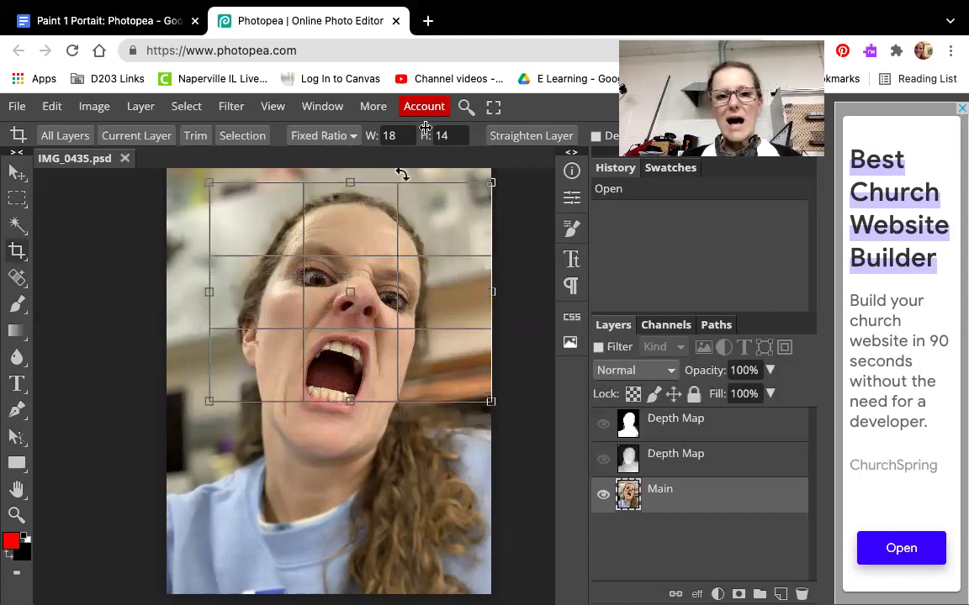
double_click(385, 136)
- Set the crop ratio to 14 by 18 in portrait orientation
type("14")
double_click(446, 135)
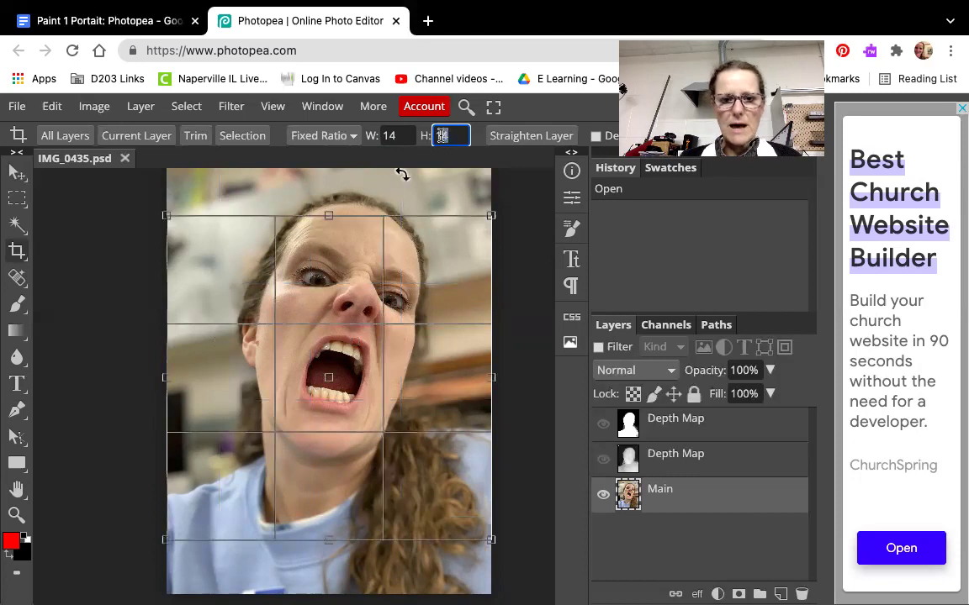
type("18")
key("Return")
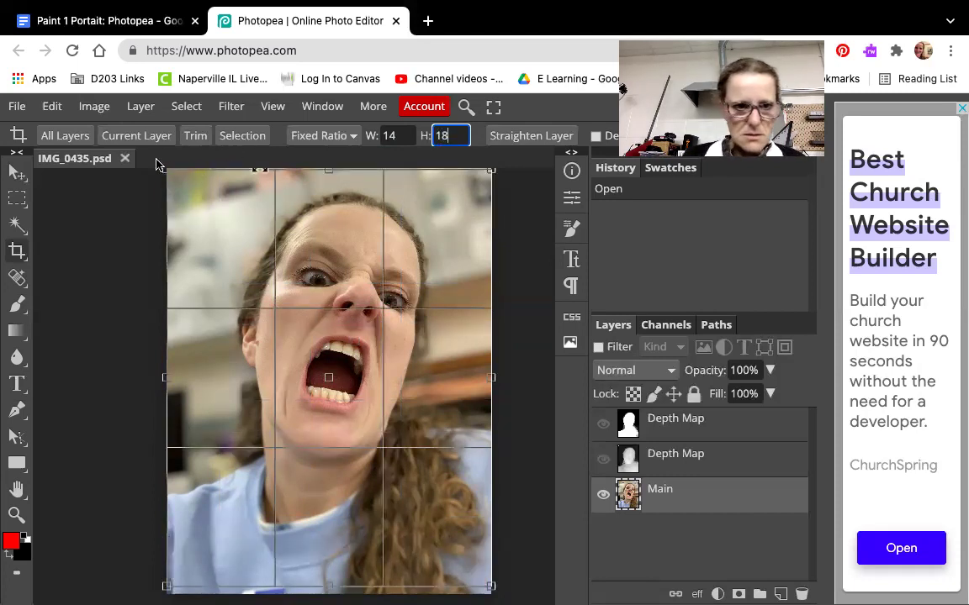
- Shrink and reposition the crop frame tightly around the face, then apply the crop
left_click_drag(164, 171, 218, 237)
left_click_drag(253, 269, 228, 185)
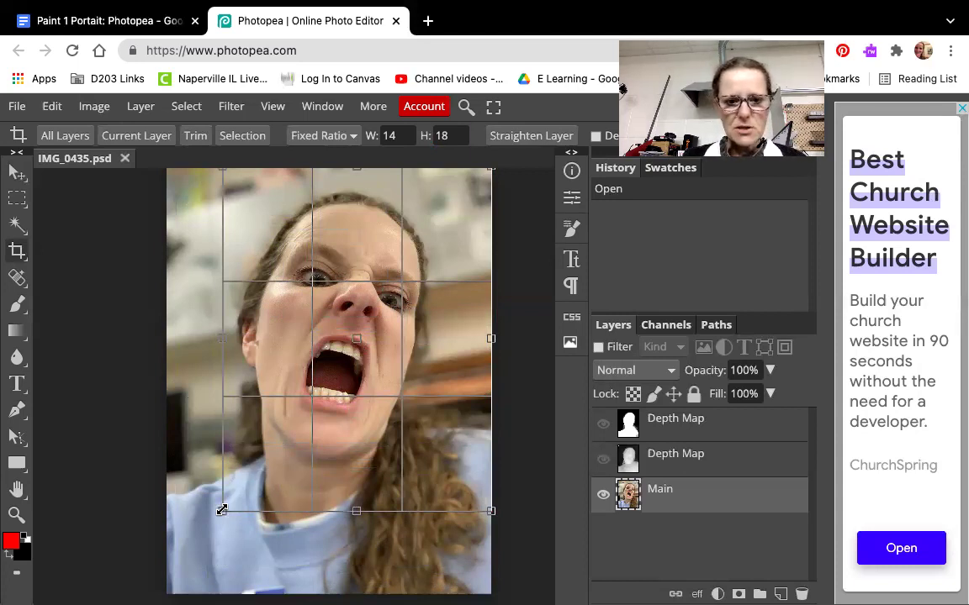
left_click_drag(222, 510, 228, 503)
left_click_drag(359, 328, 350, 329)
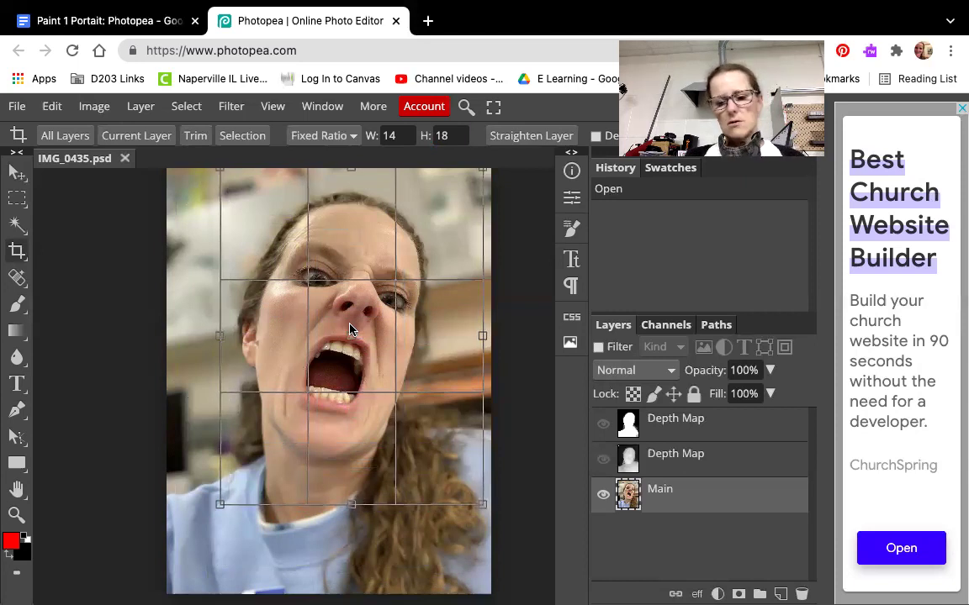
key("Return")
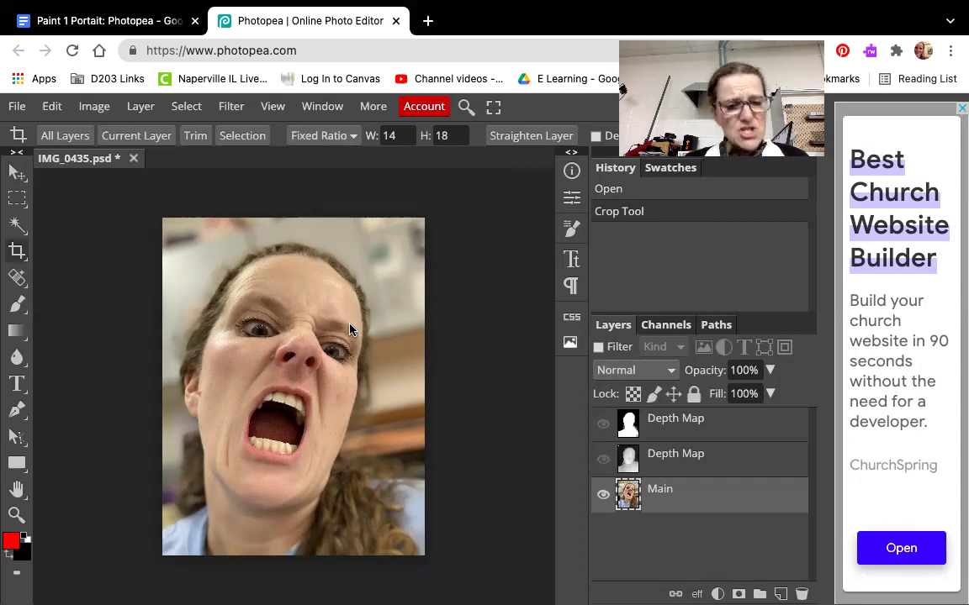
- Skim the crop steps in the Google Docs instructions, then return to the Photopea tab
left_click(130, 21)
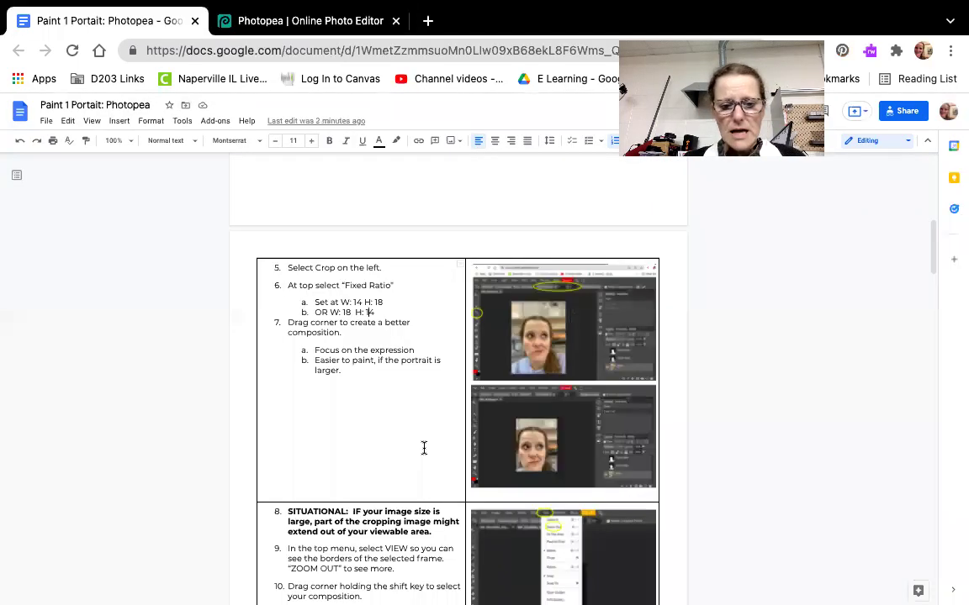
scroll(424, 447, "down", 4)
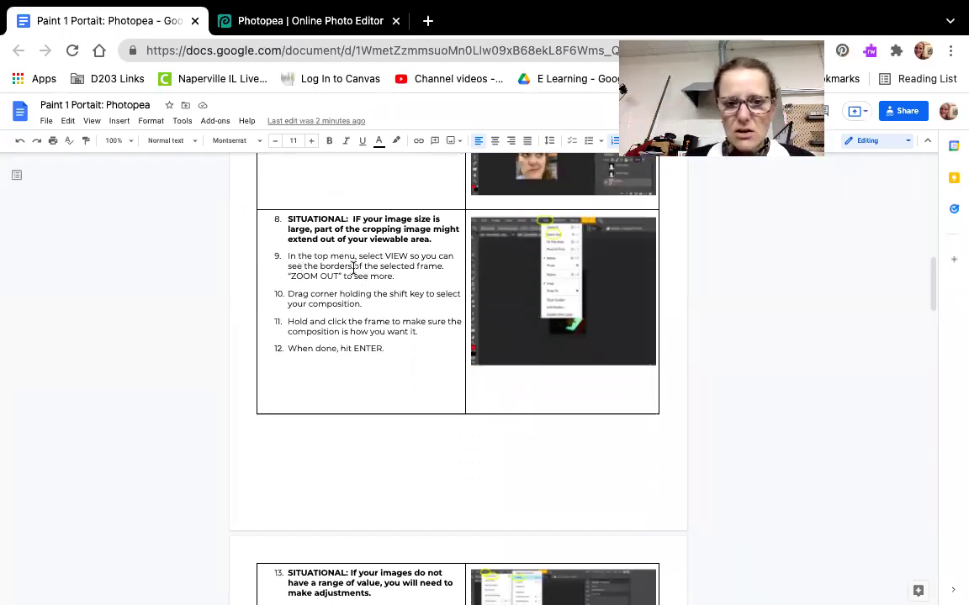
left_click(277, 23)
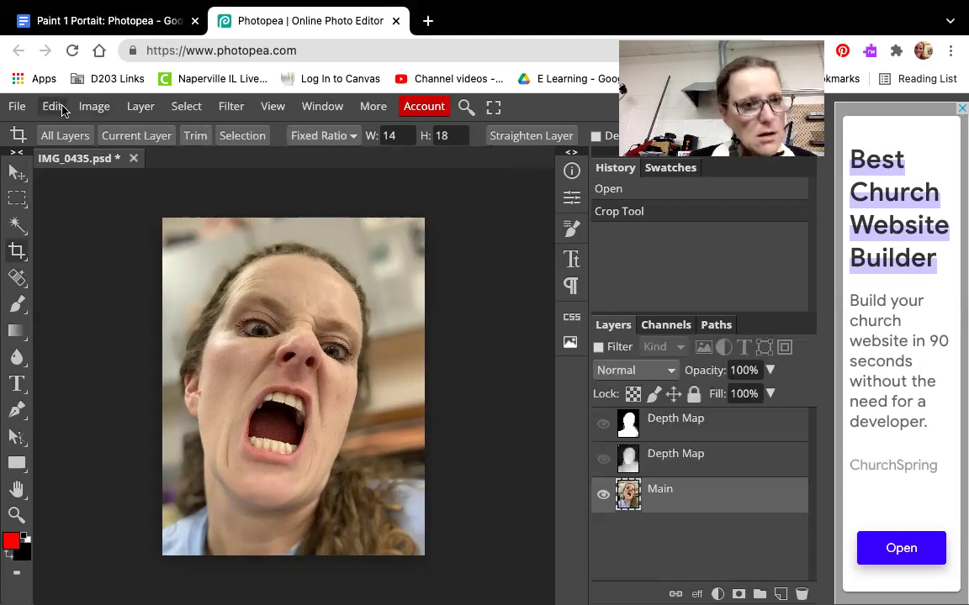
left_click(270, 108)
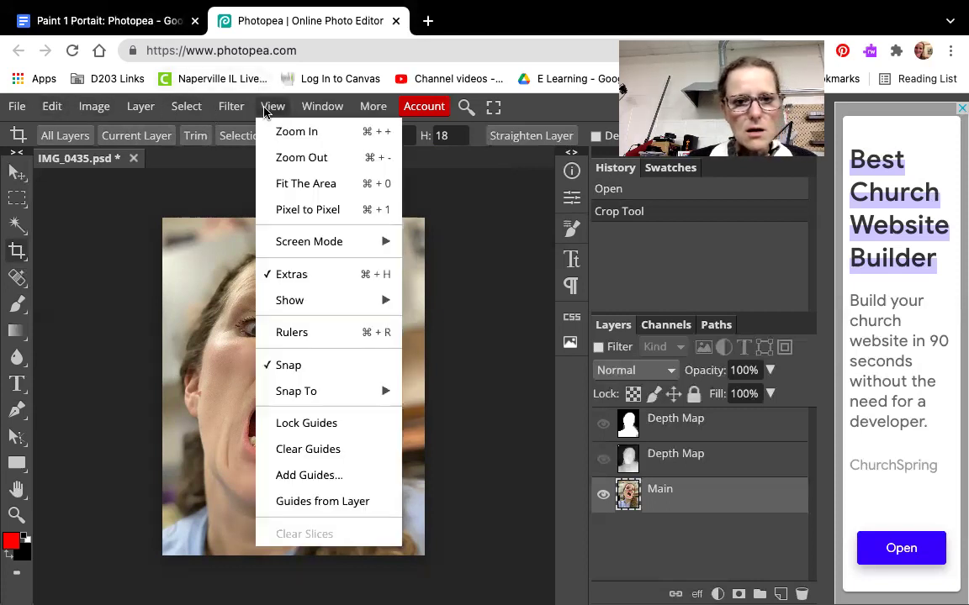
left_click(296, 159)
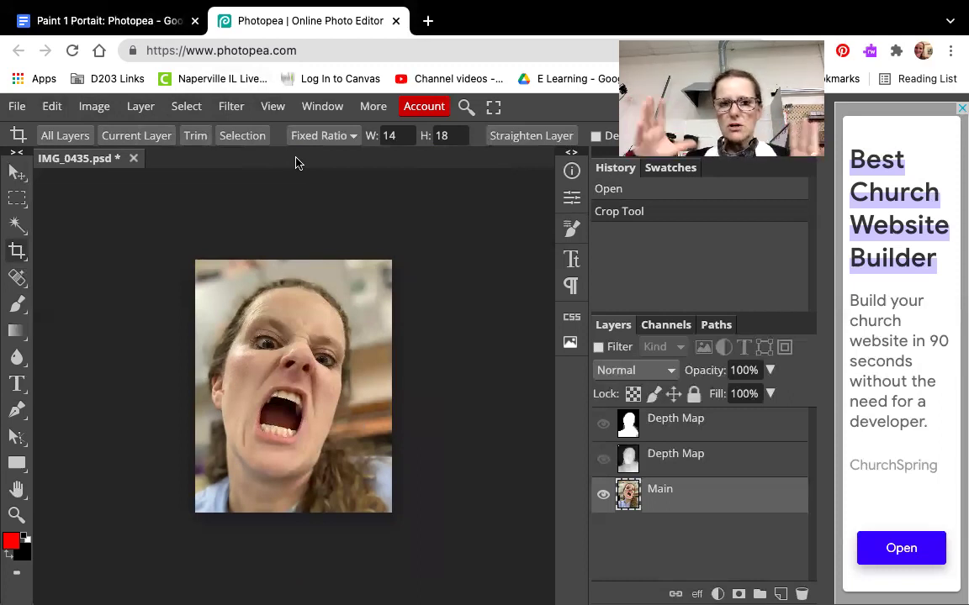
left_click(271, 107)
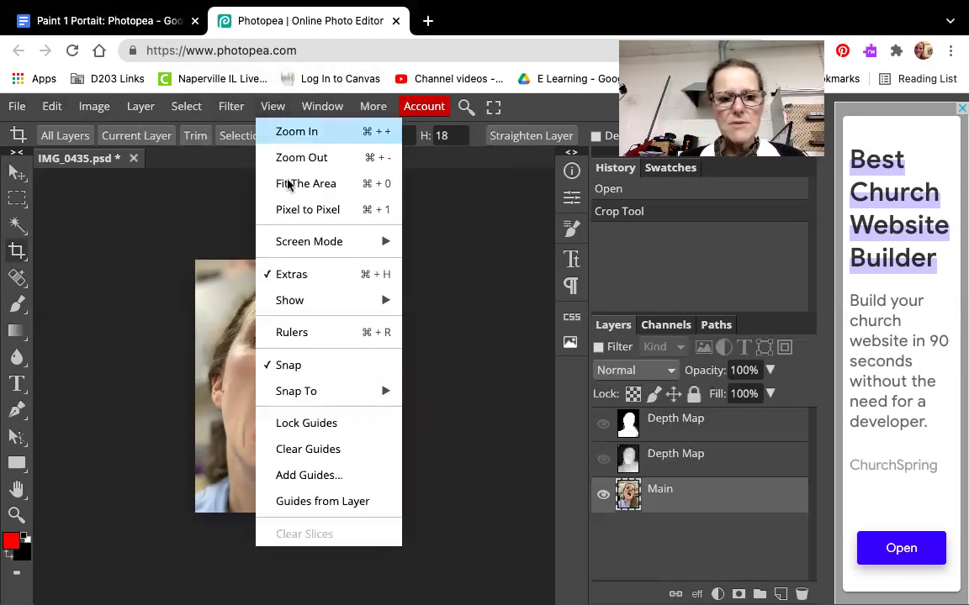
left_click(310, 139)
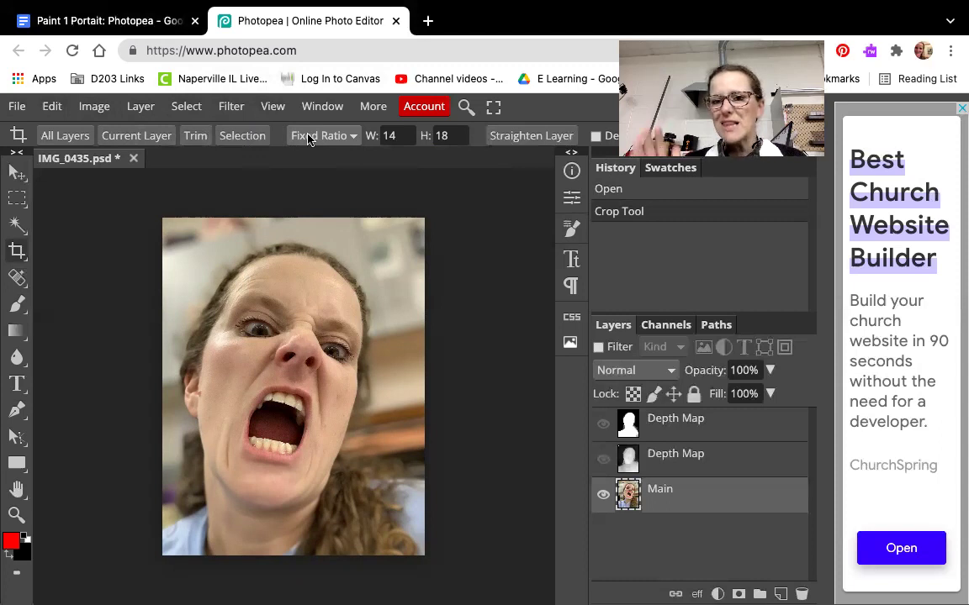
left_click(95, 106)
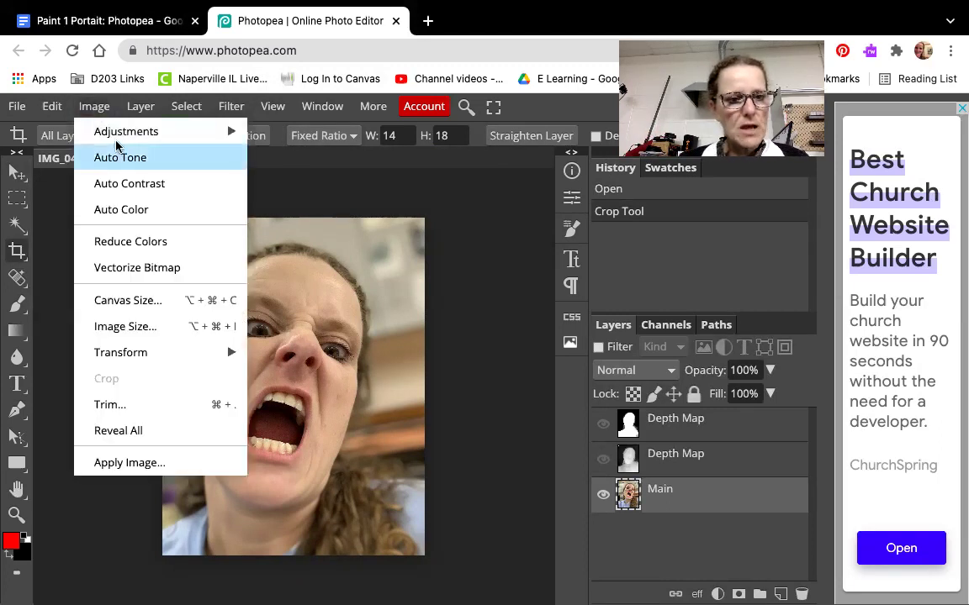
mouse_move(210, 133)
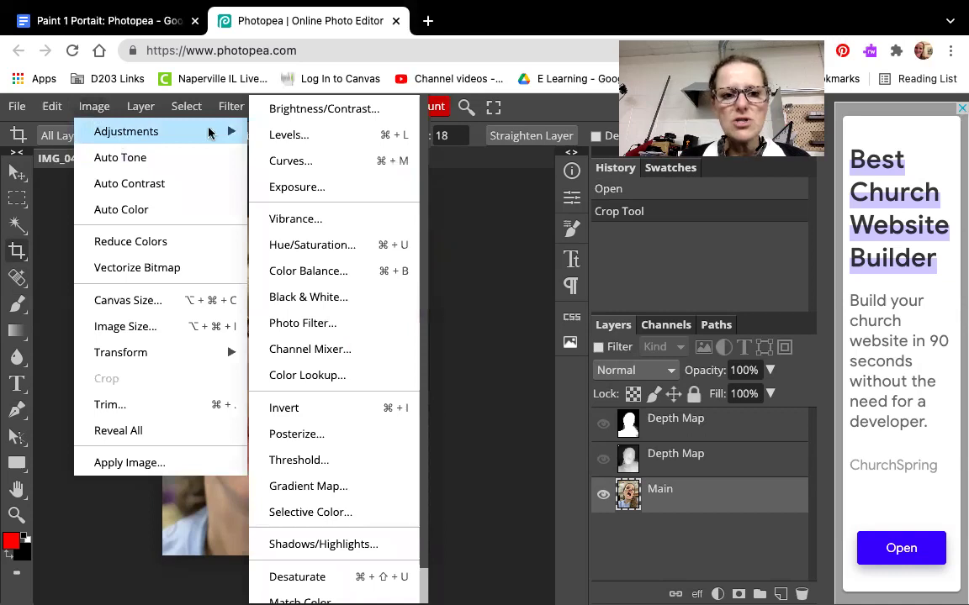
left_click(307, 113)
left_click_drag(287, 241, 649, 208)
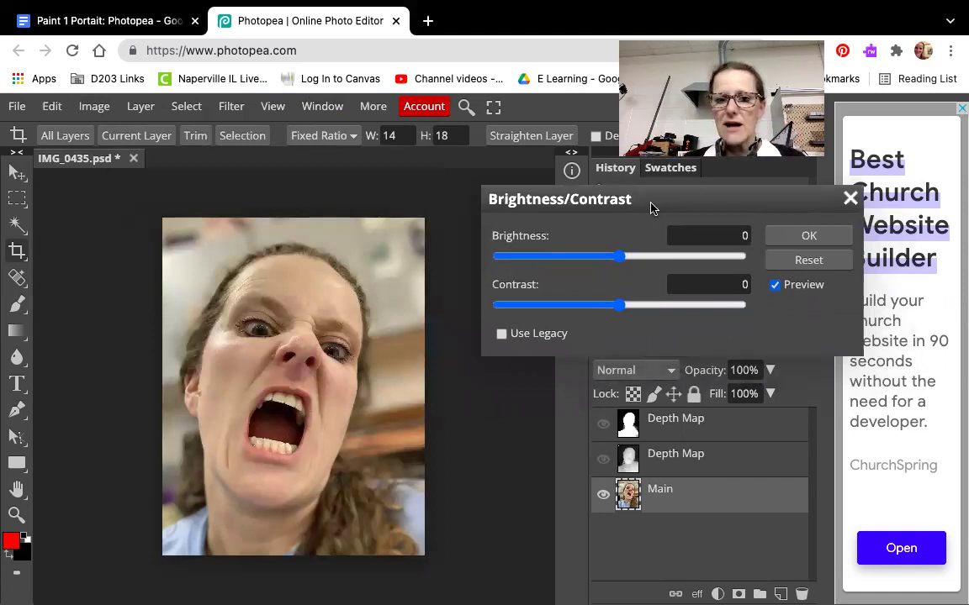
left_click_drag(627, 257, 718, 262)
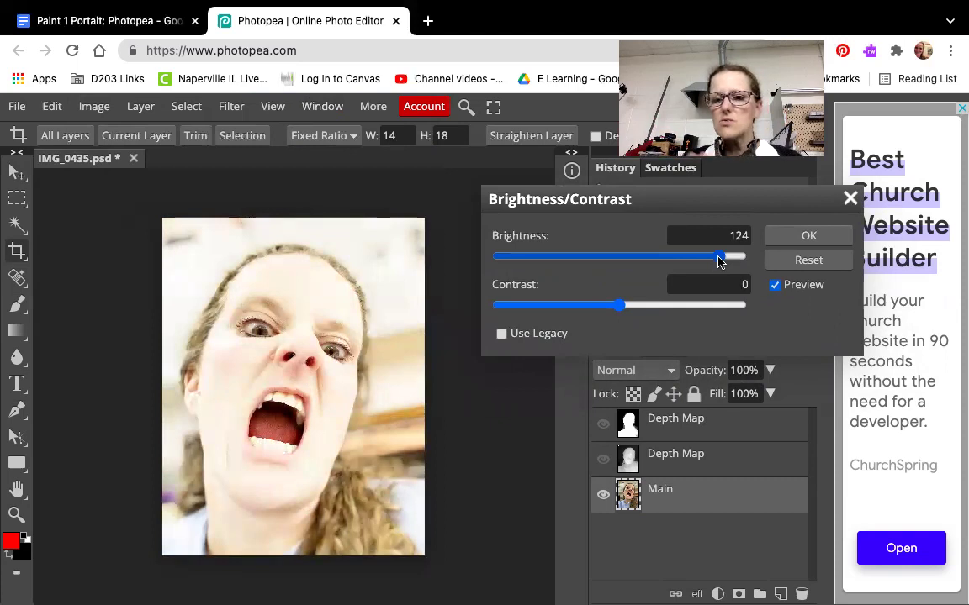
left_click(795, 260)
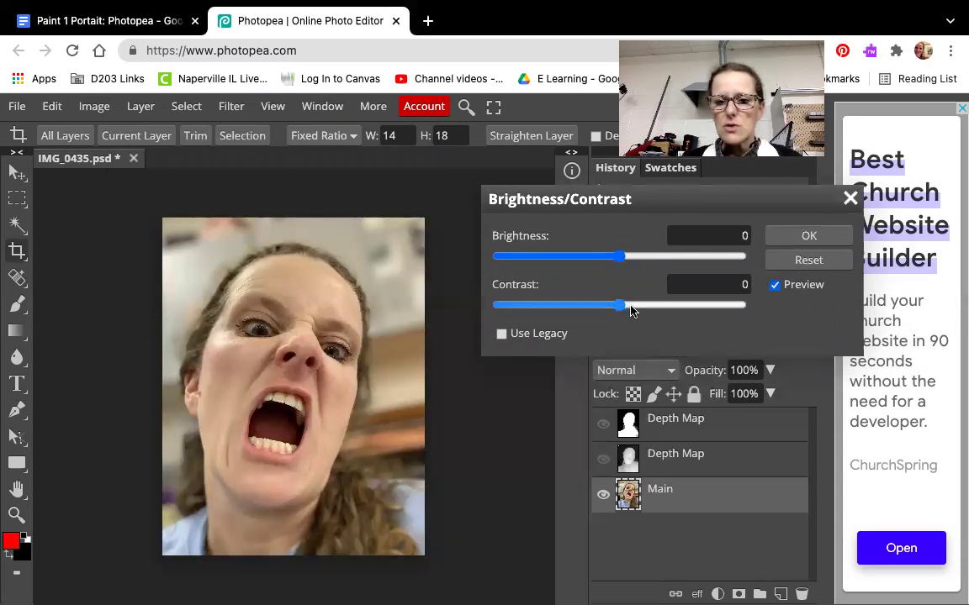
left_click_drag(629, 309, 661, 309)
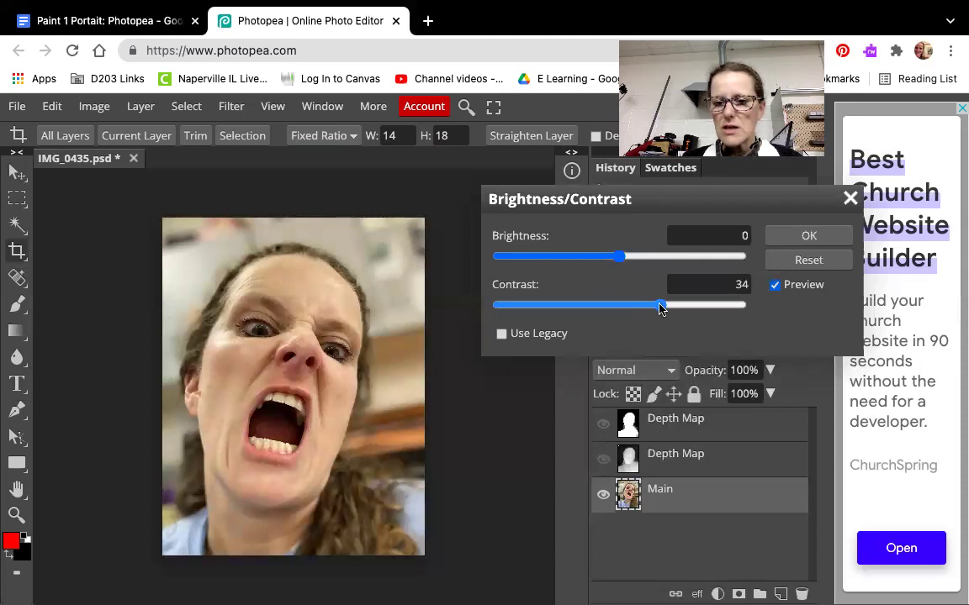
left_click_drag(661, 310, 714, 311)
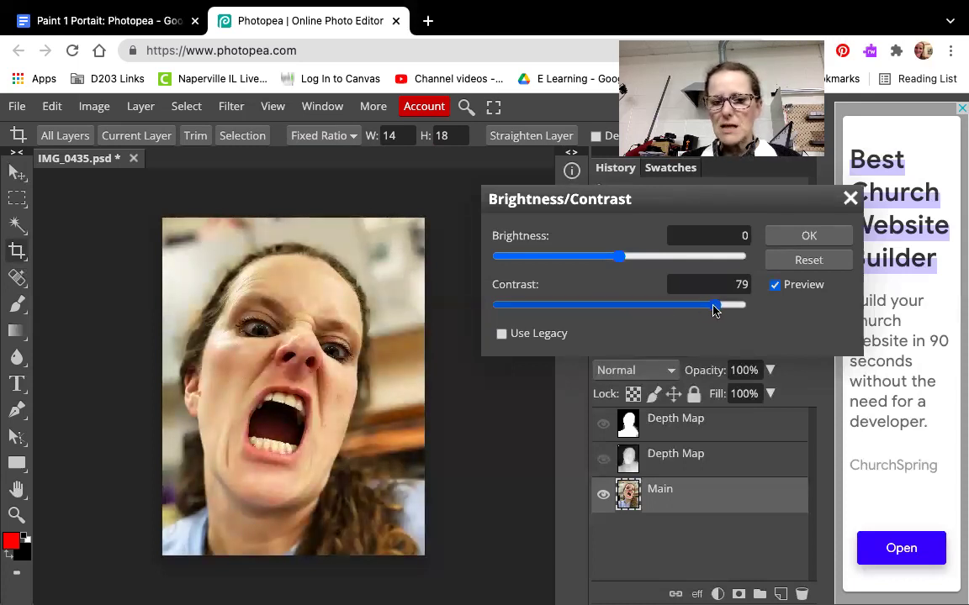
left_click_drag(717, 308, 671, 307)
left_click(780, 257)
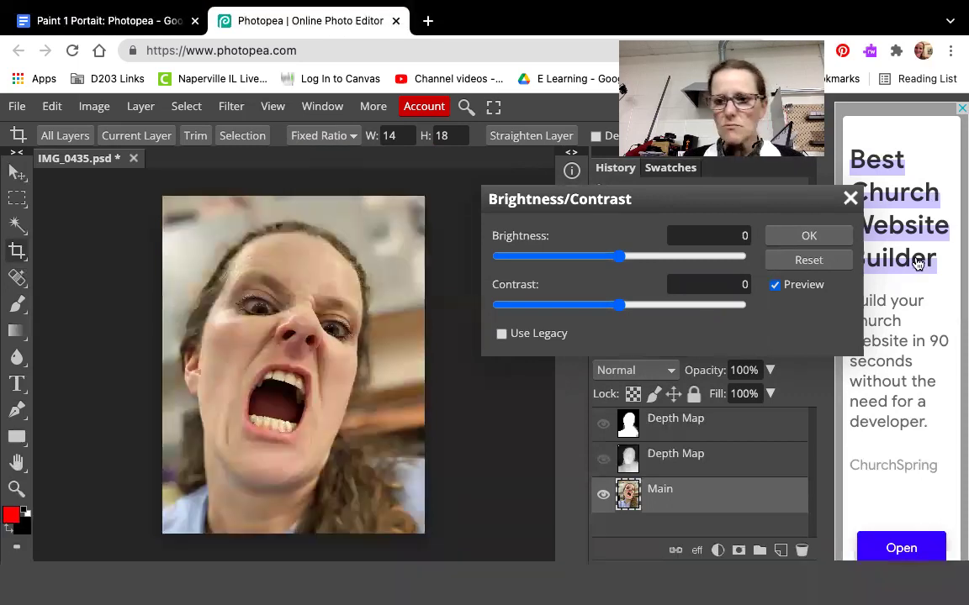
- Discard the open adjustment and apply Levels with black point 38 and white point 235
left_click(849, 198)
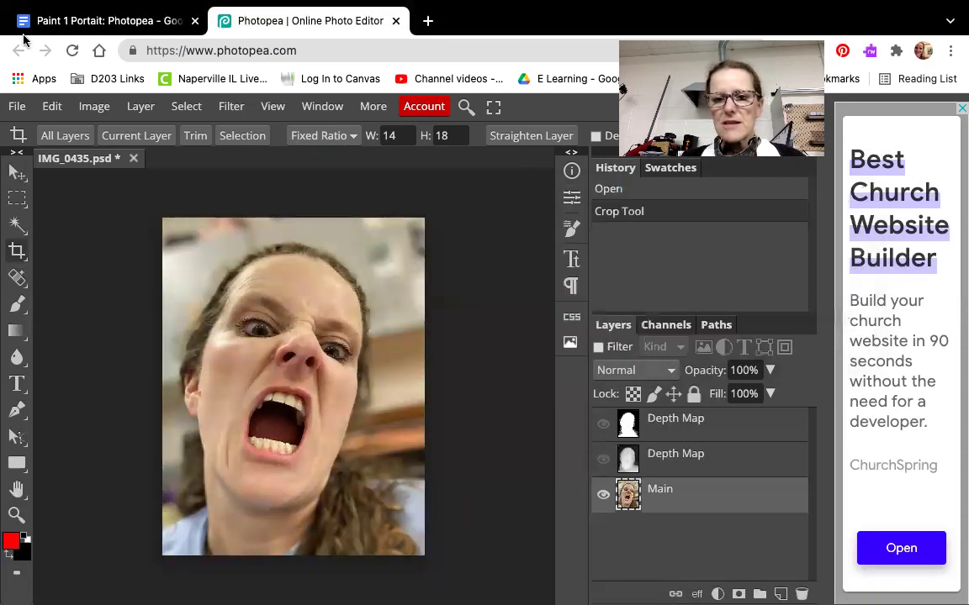
left_click(99, 107)
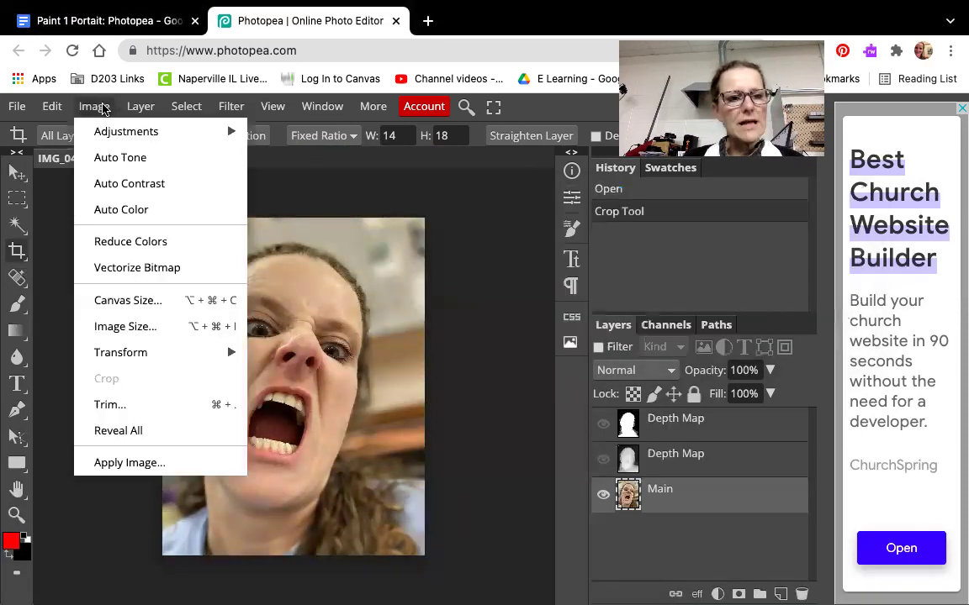
mouse_move(126, 135)
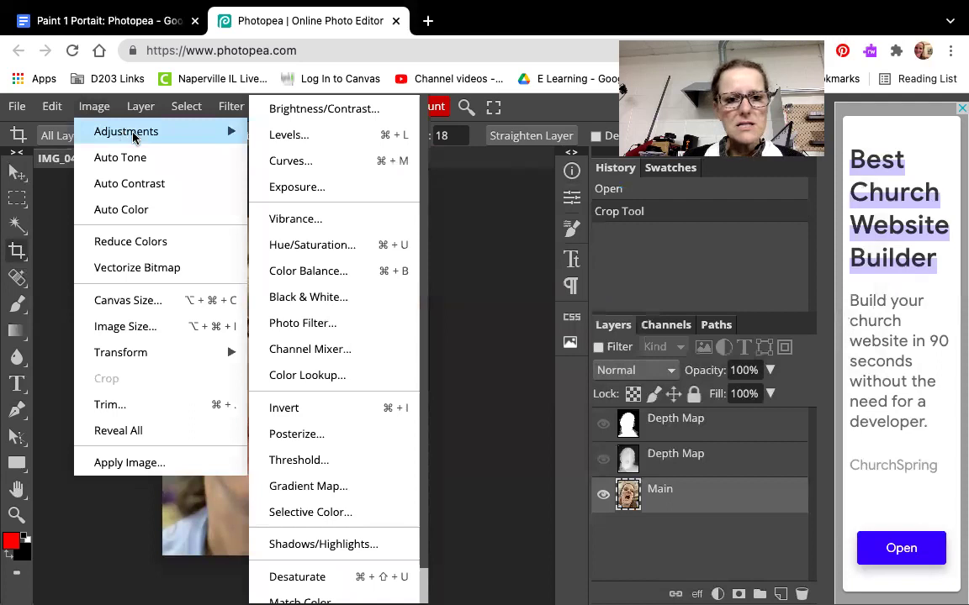
left_click(285, 135)
left_click_drag(264, 231, 301, 231)
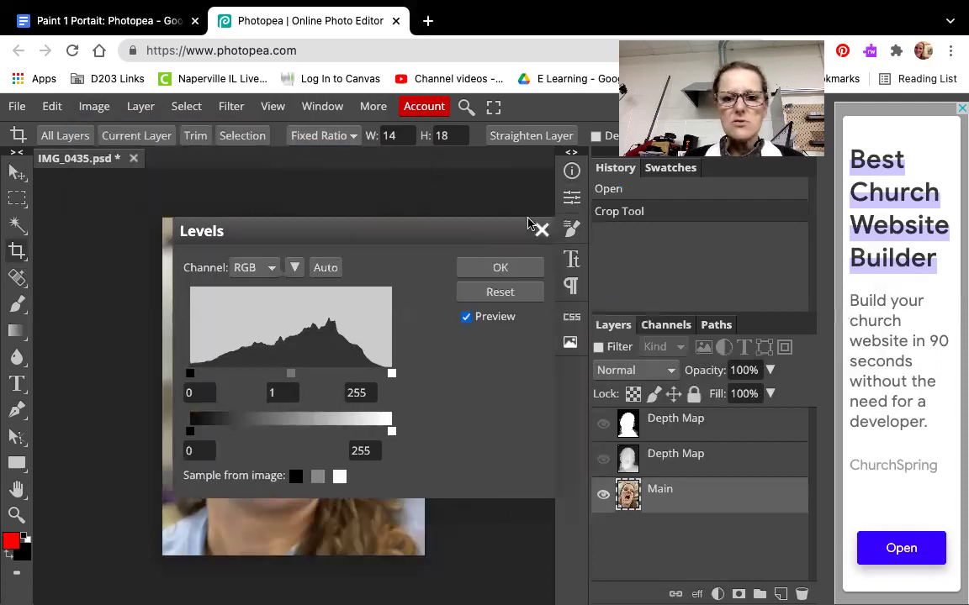
left_click_drag(528, 223, 644, 181)
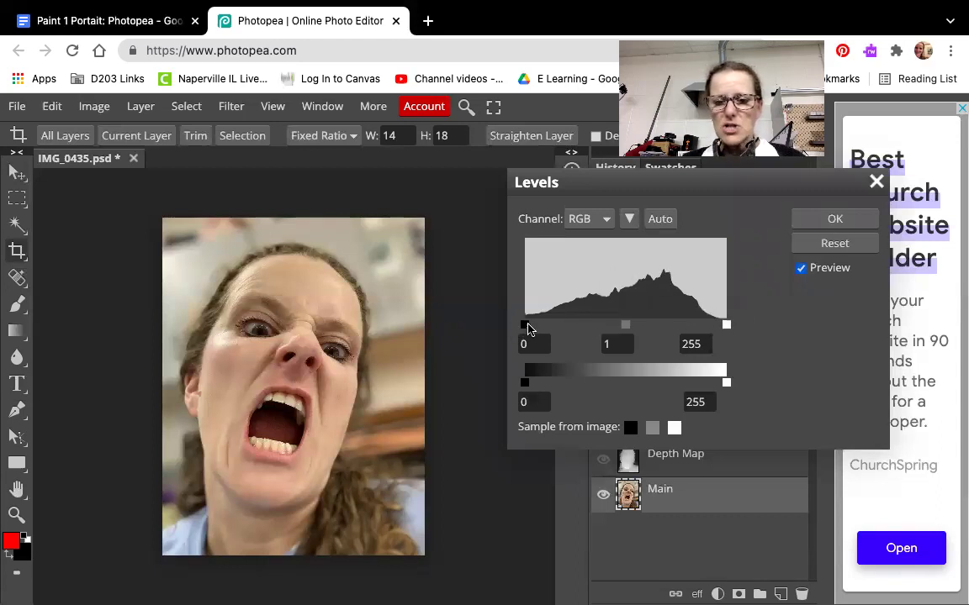
left_click_drag(526, 326, 554, 326)
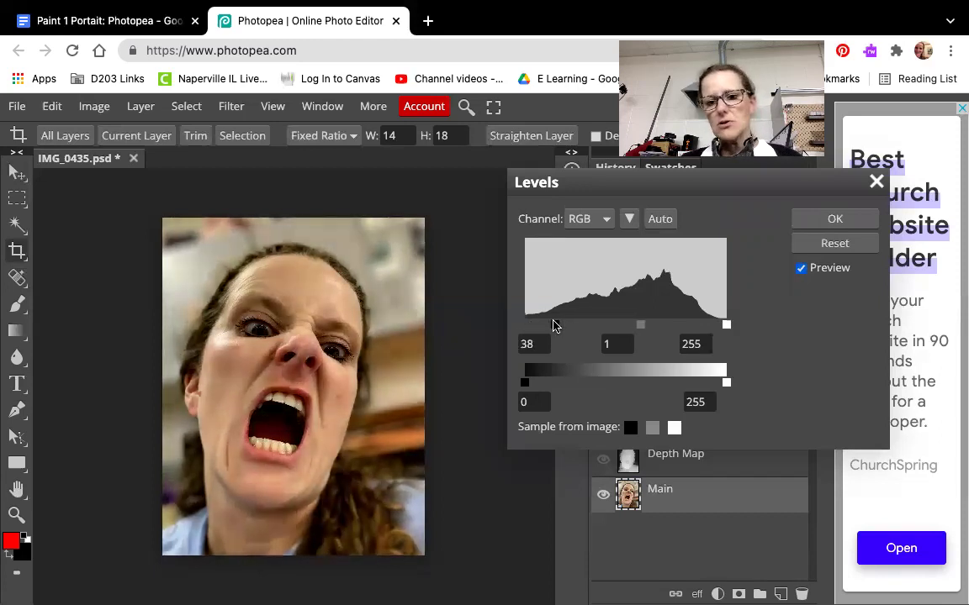
left_click_drag(723, 325, 711, 327)
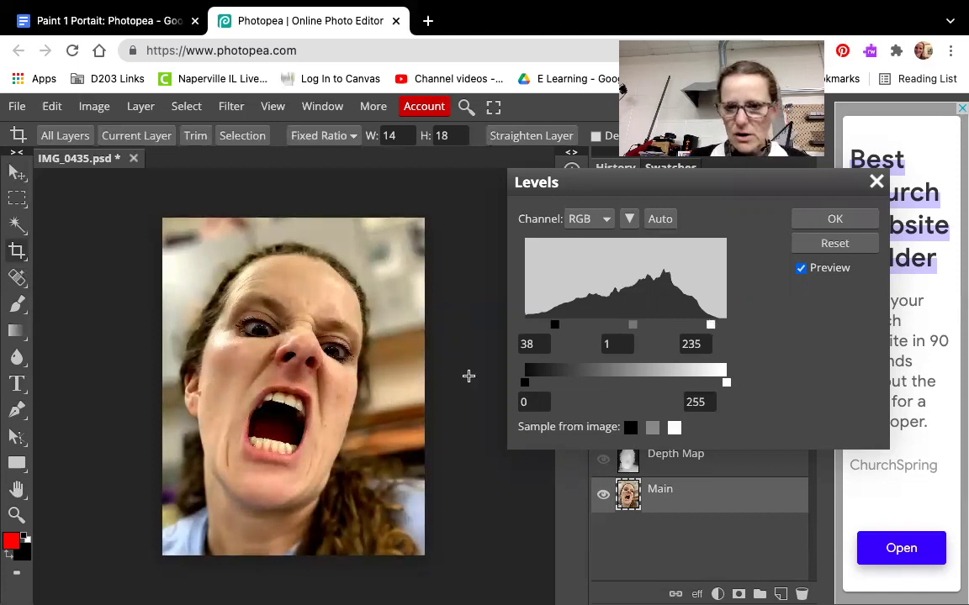
left_click(857, 222)
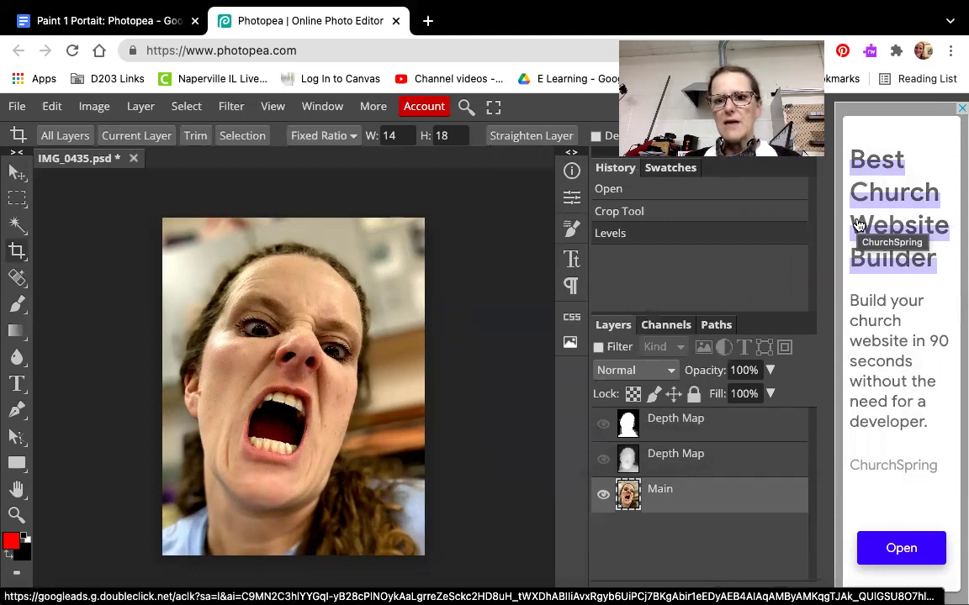
left_click(50, 108)
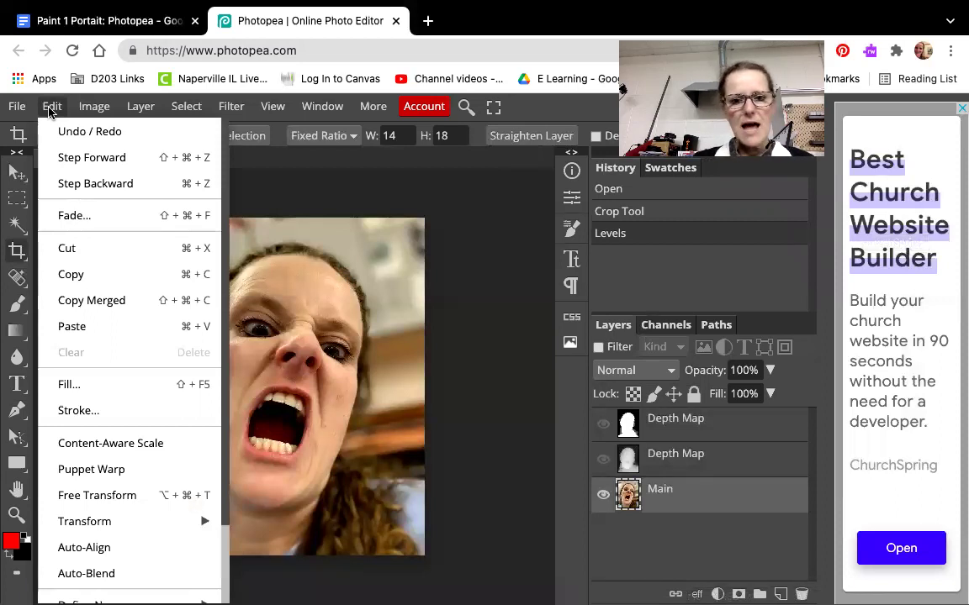
mouse_move(187, 107)
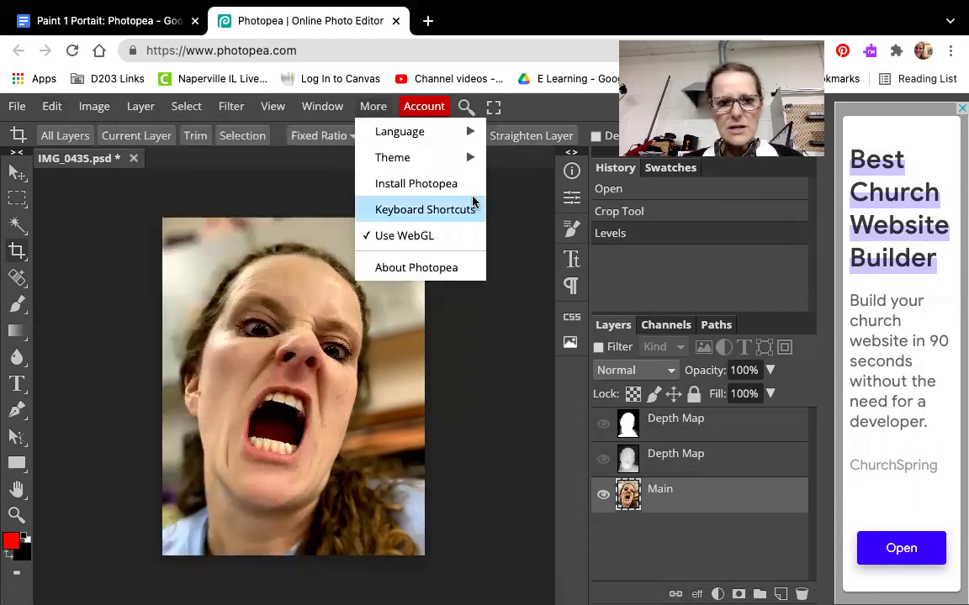
mouse_move(315, 103)
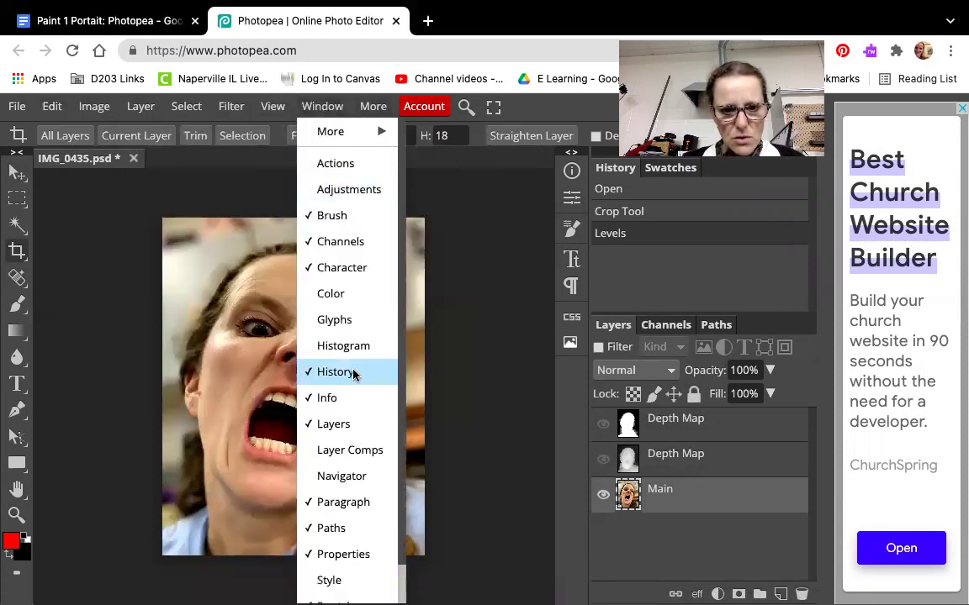
left_click(354, 371)
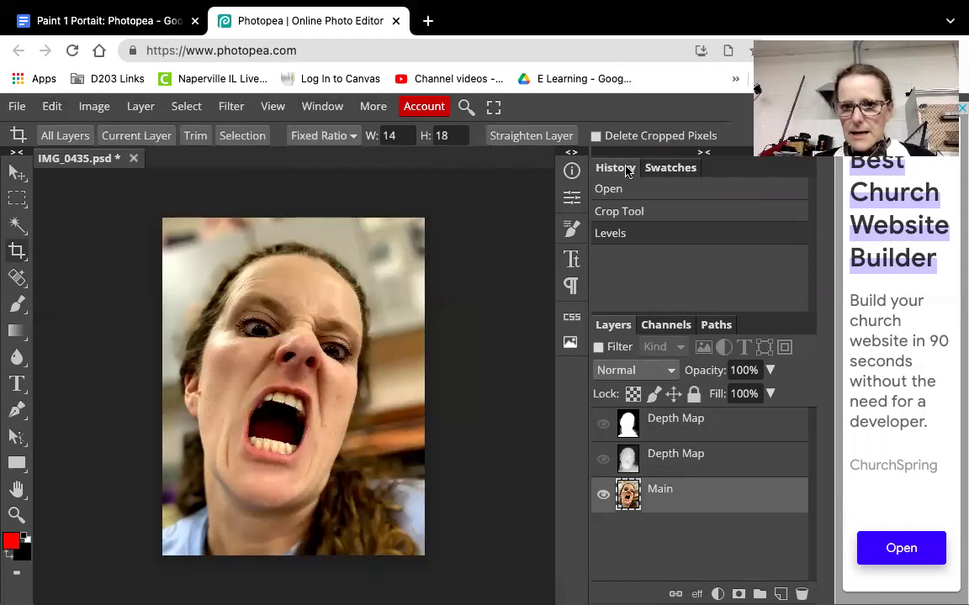
left_click(606, 219)
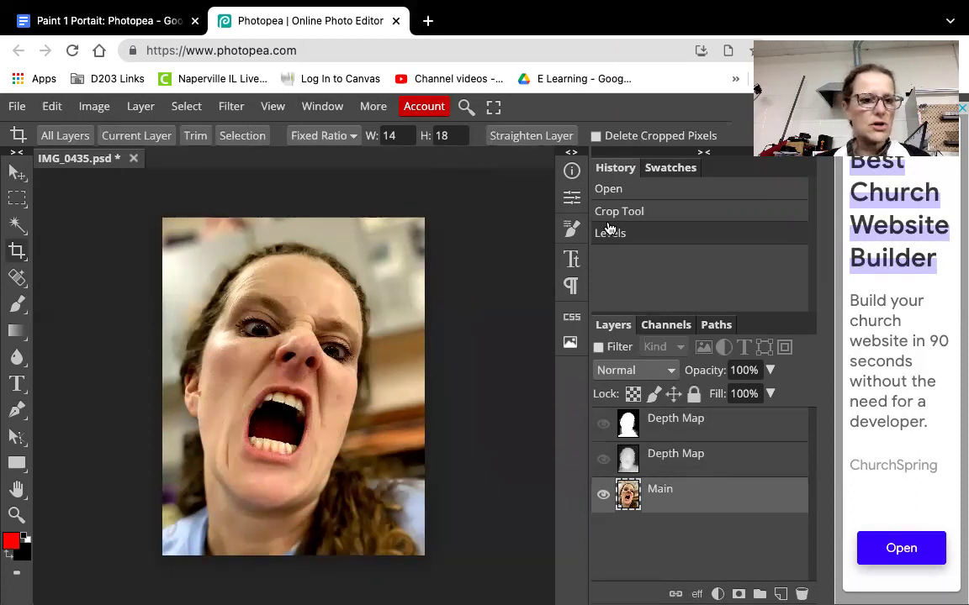
- Apply Image > Auto Color to the selfie
left_click(98, 108)
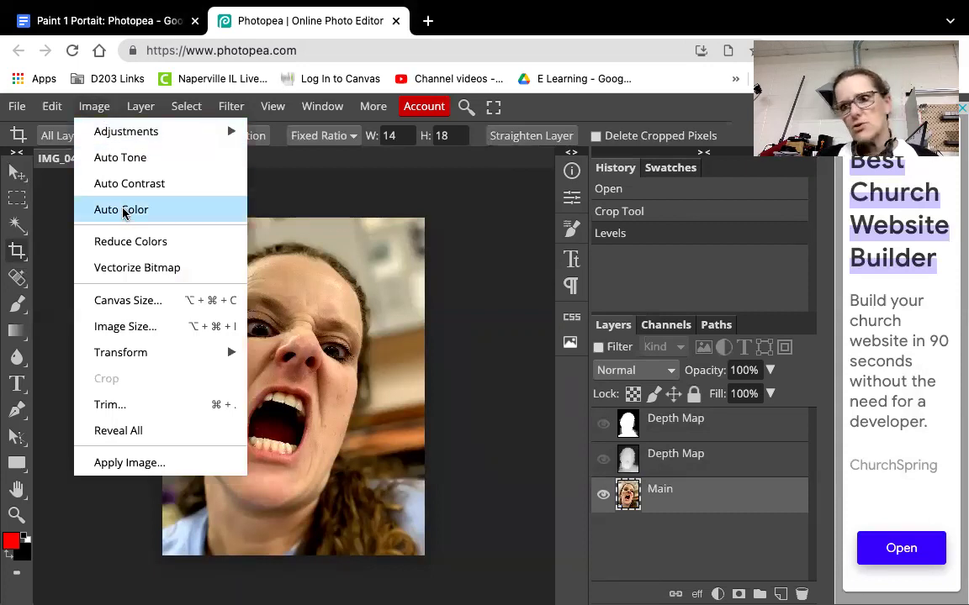
mouse_move(144, 141)
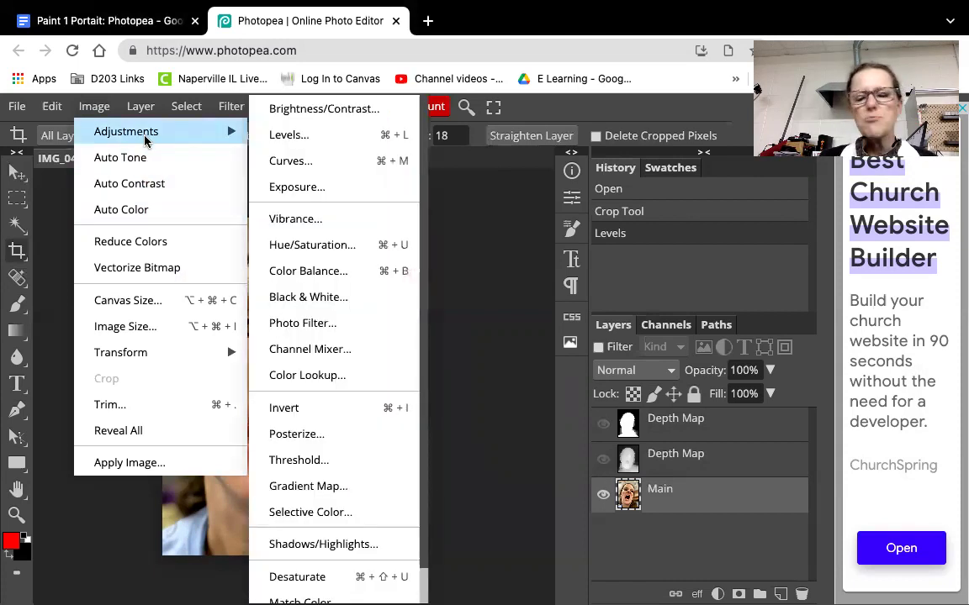
left_click(147, 209)
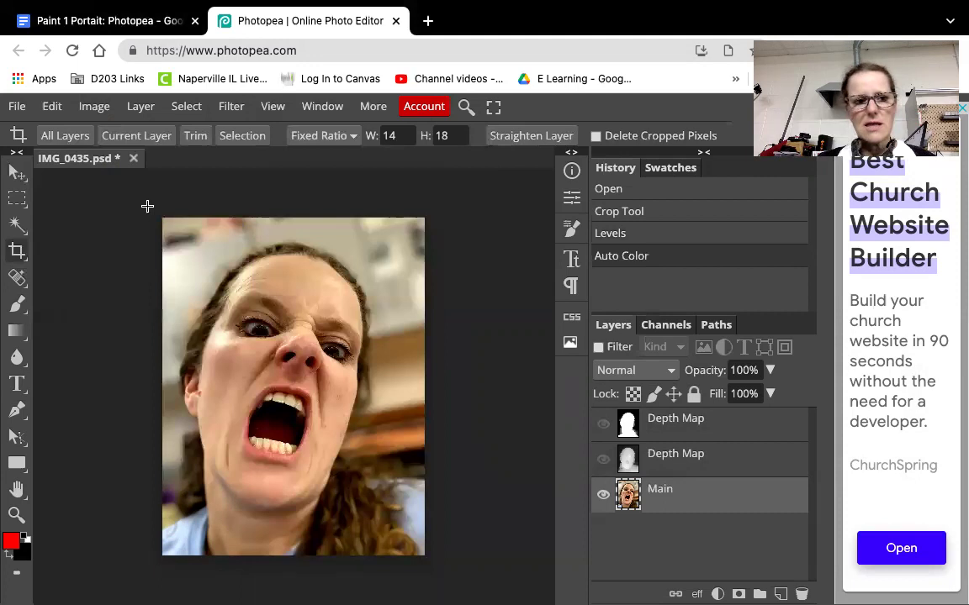
- Undo Auto Color and bring up the Image > Adjustments list
left_click(52, 106)
left_click(64, 135)
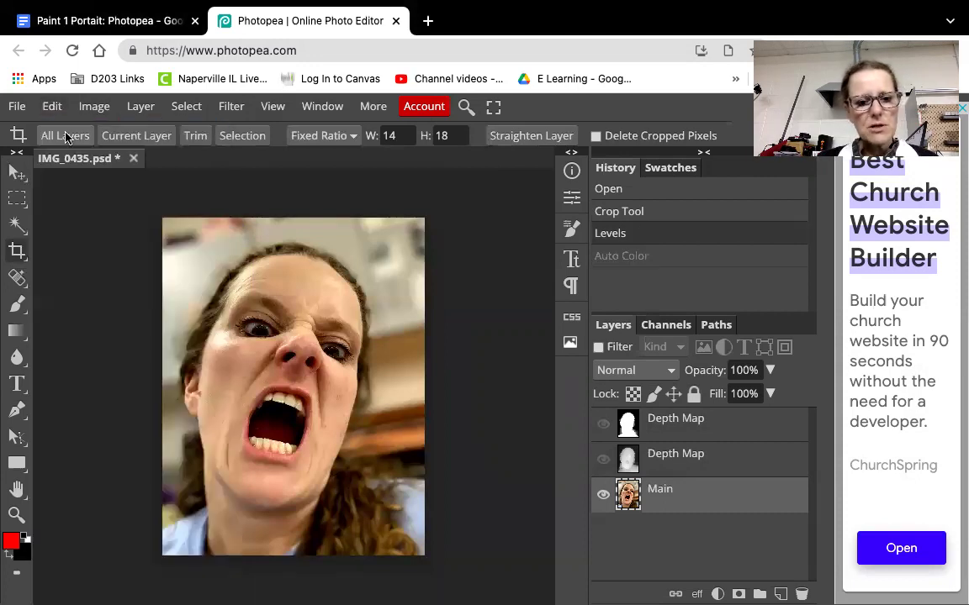
left_click(94, 106)
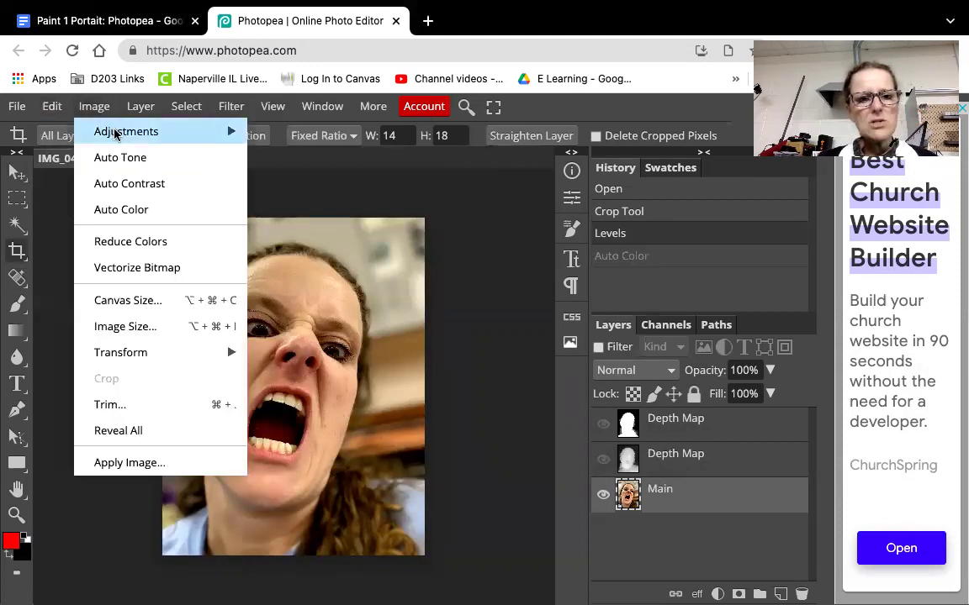
mouse_move(115, 135)
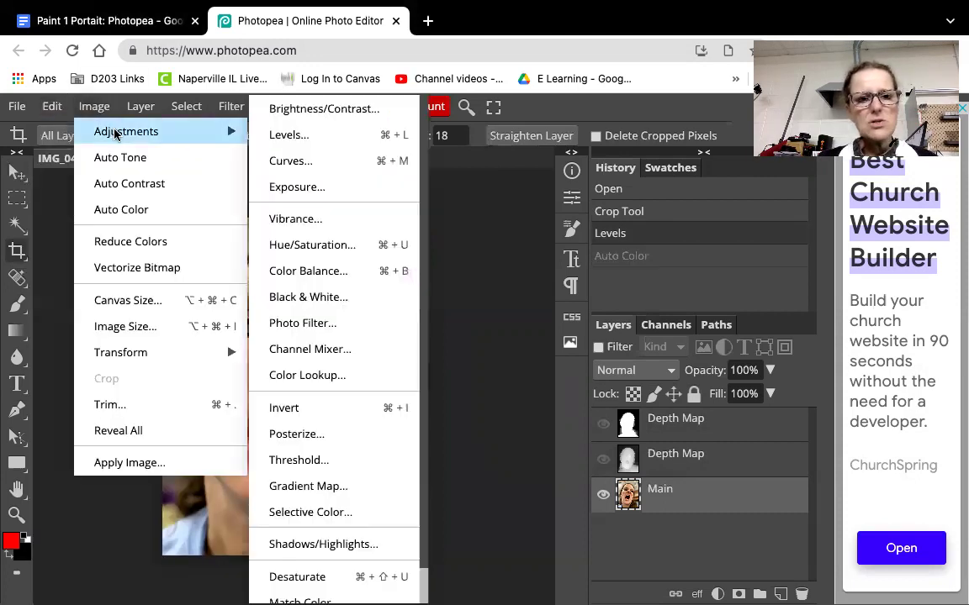
left_click(313, 271)
left_click_drag(282, 236, 588, 174)
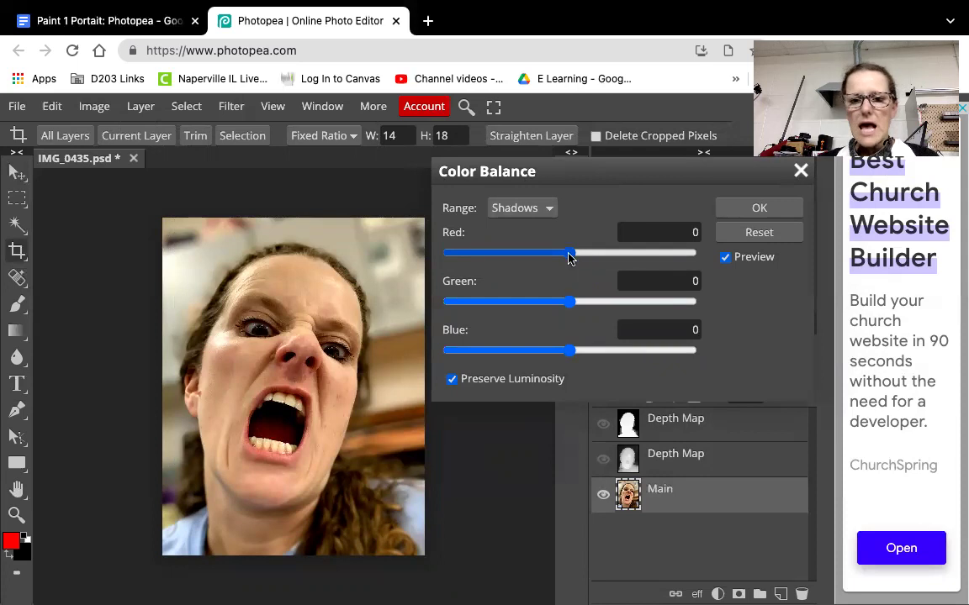
left_click_drag(569, 253, 594, 254)
left_click_drag(655, 256, 623, 252)
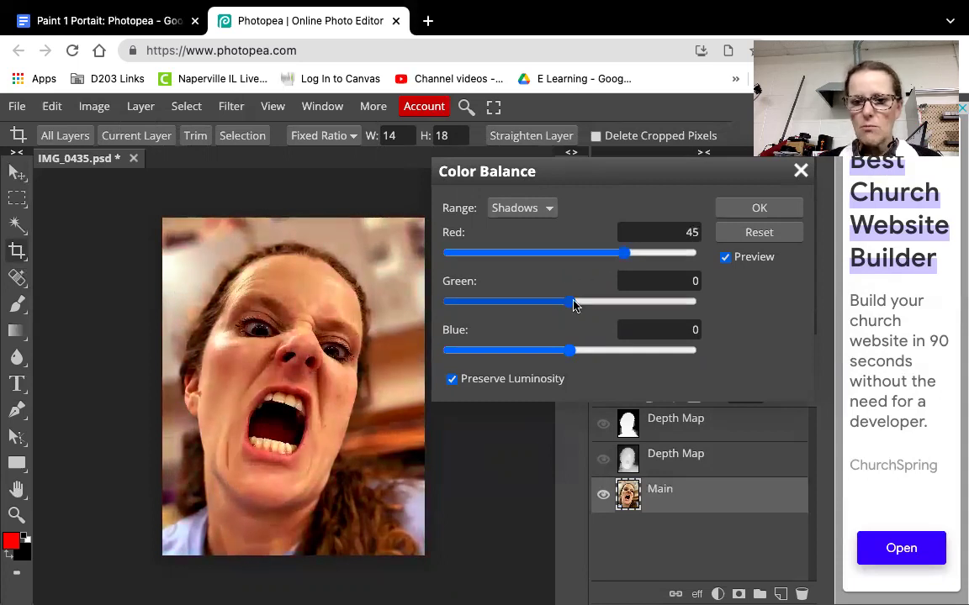
left_click_drag(575, 303, 502, 304)
left_click_drag(573, 351, 490, 350)
left_click_drag(503, 307, 562, 307)
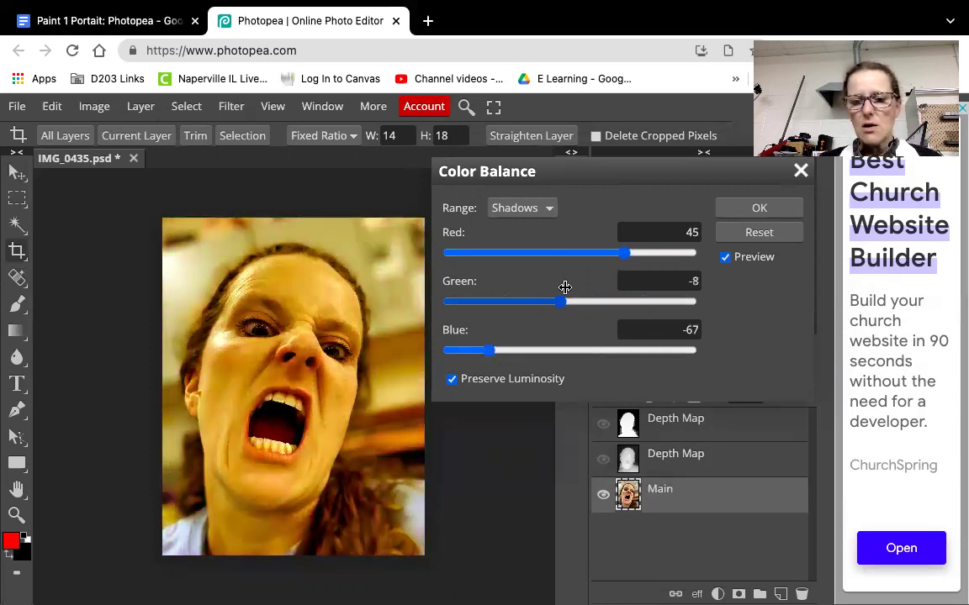
left_click_drag(627, 253, 461, 254)
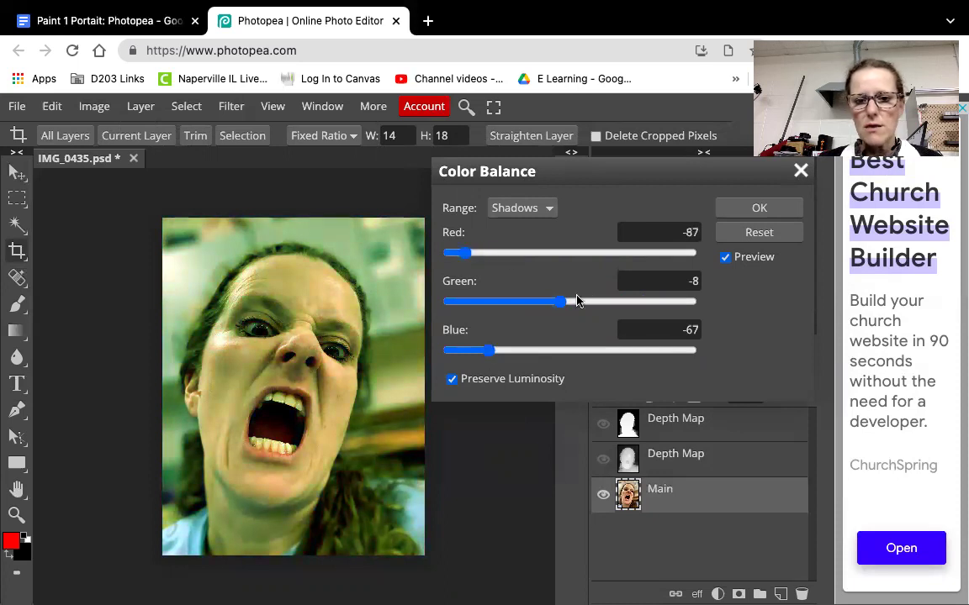
left_click(760, 232)
left_click_drag(571, 253, 685, 257)
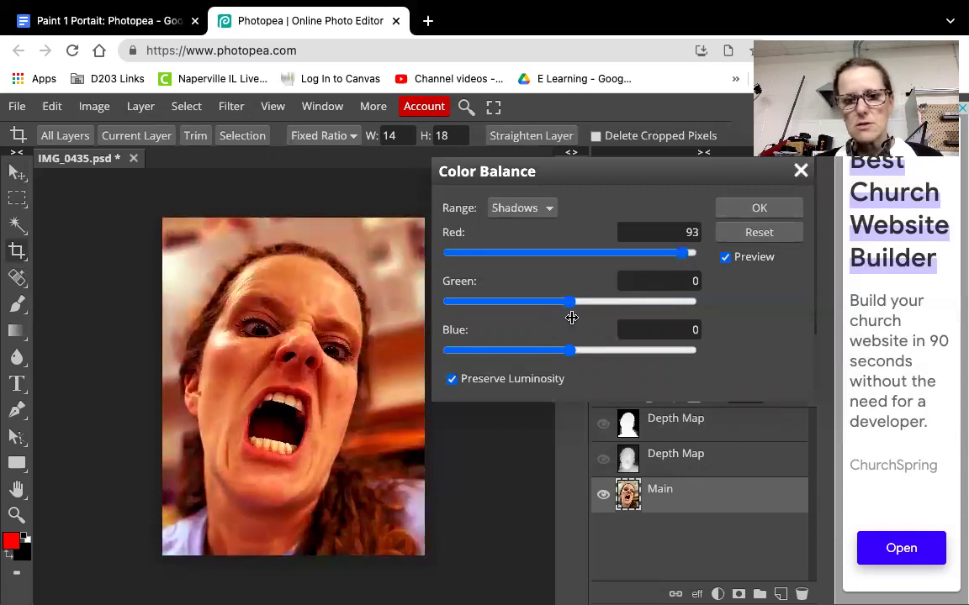
left_click_drag(572, 309, 500, 315)
left_click_drag(572, 354, 515, 353)
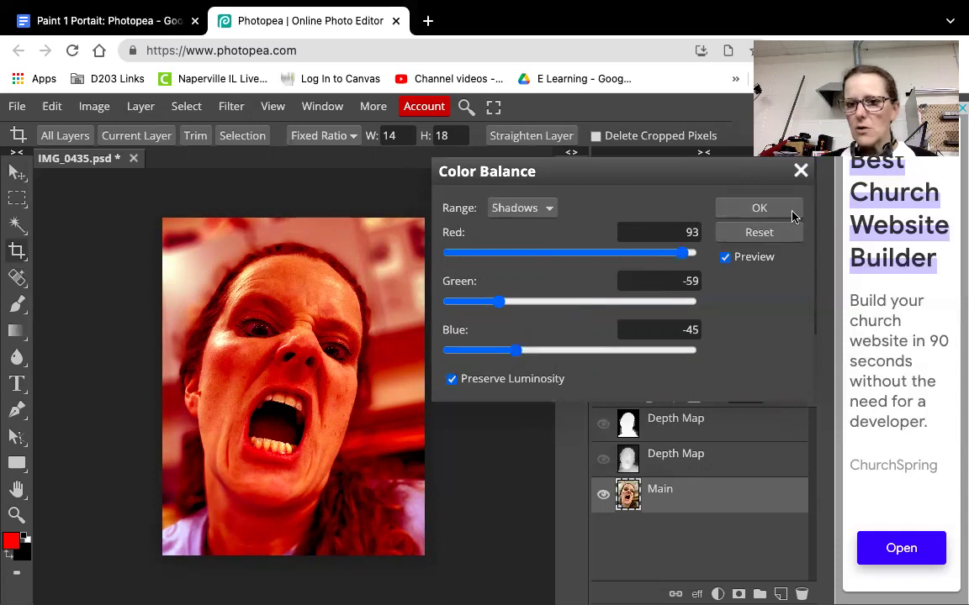
left_click(763, 233)
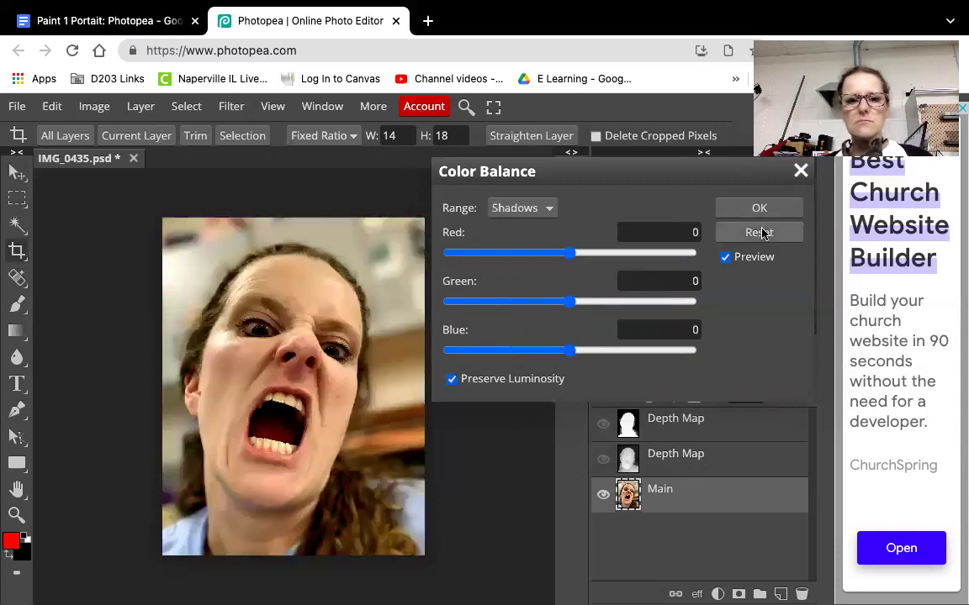
left_click(800, 171)
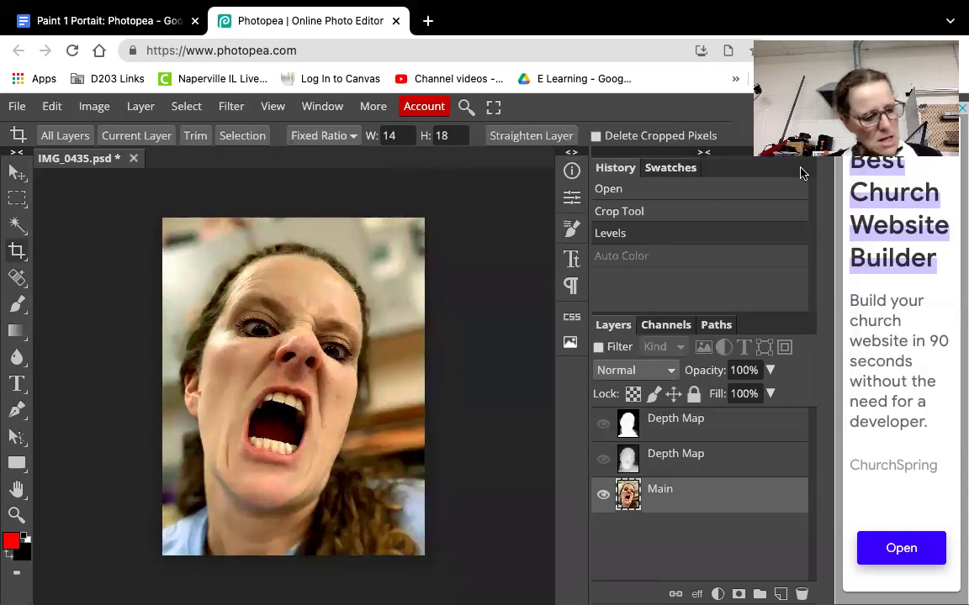
- Open Vibrance and try the Saturation slider from desaturated to strongly boosted
left_click(96, 107)
mouse_move(107, 137)
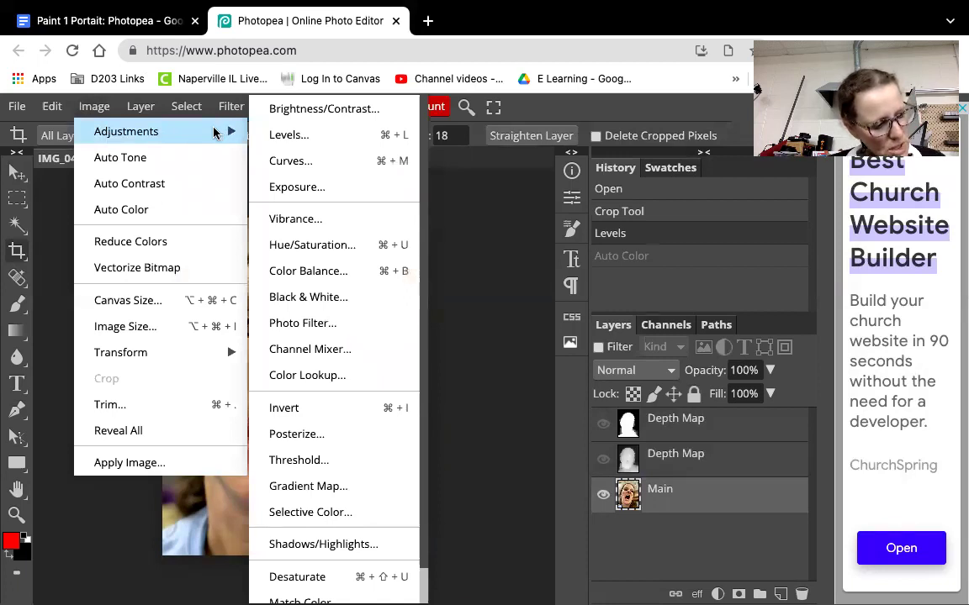
left_click(294, 220)
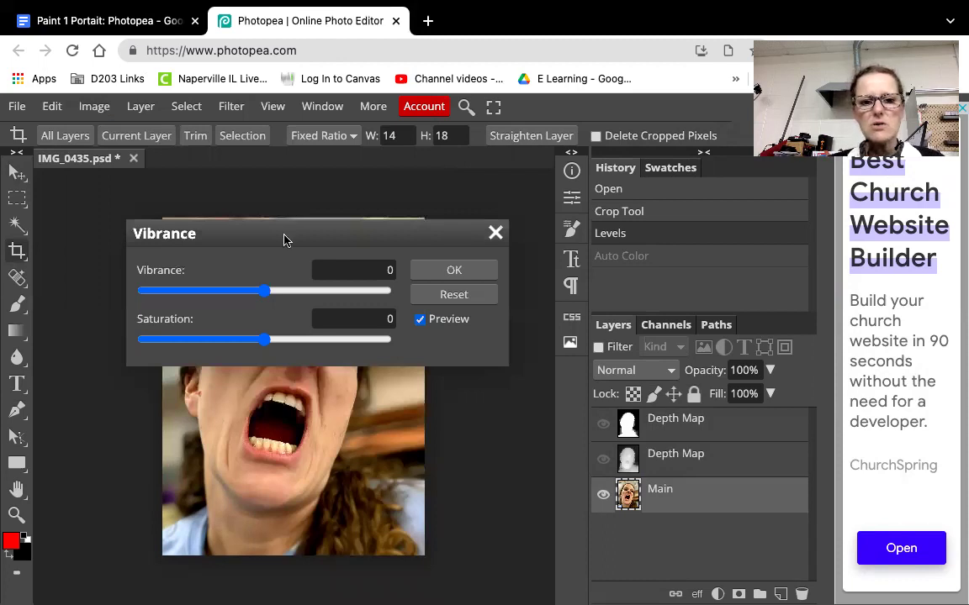
left_click_drag(284, 239, 624, 217)
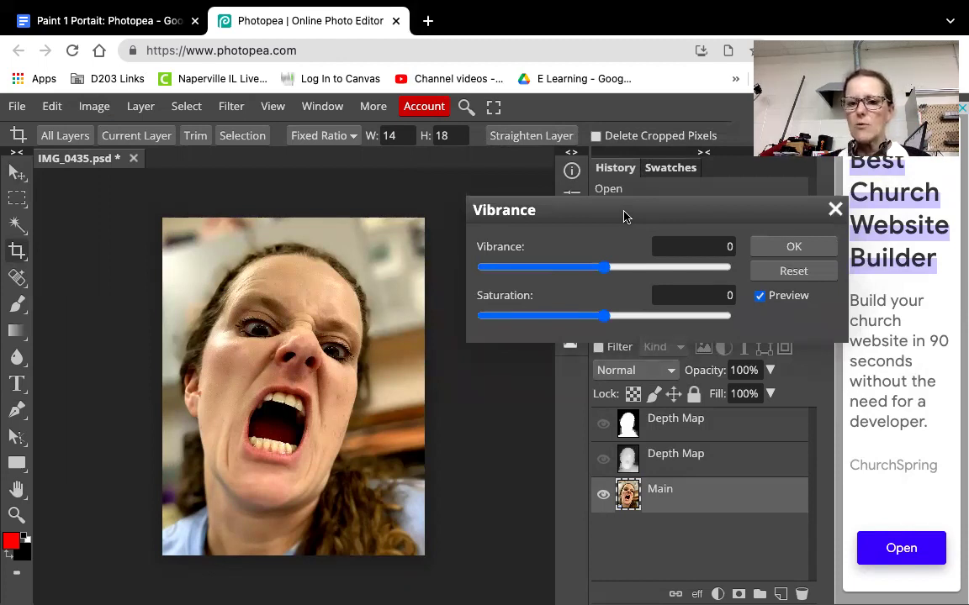
left_click(605, 316)
left_click_drag(538, 317, 498, 320)
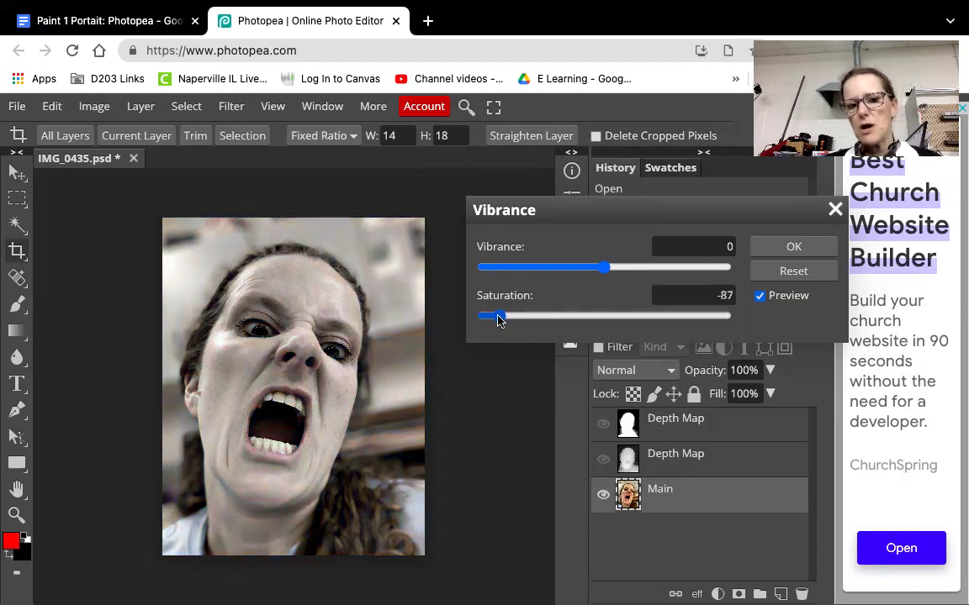
left_click_drag(497, 321, 730, 329)
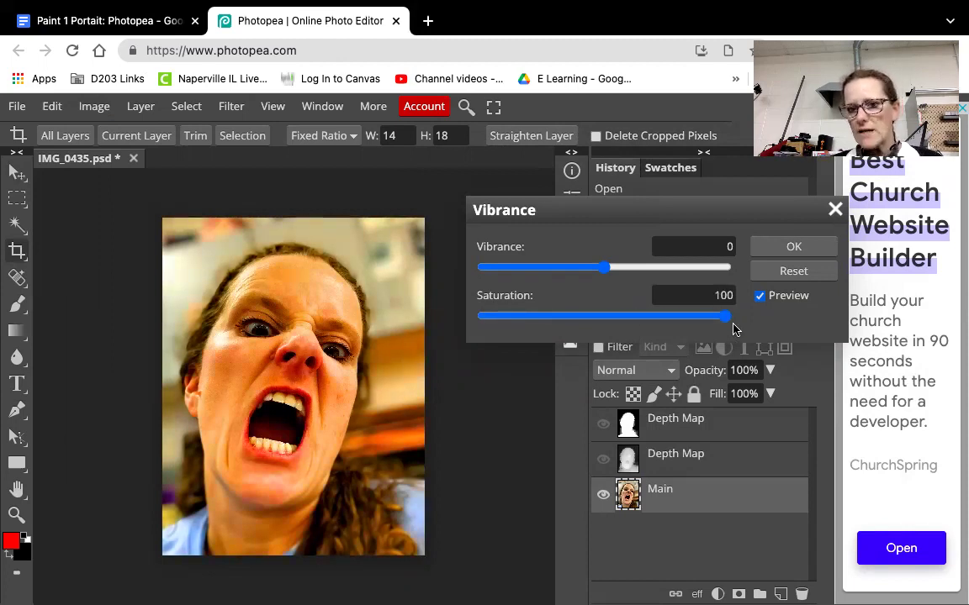
- Lower vibrance, then reset both values to zero and close Vibrance without applying
left_click_drag(607, 269, 707, 280)
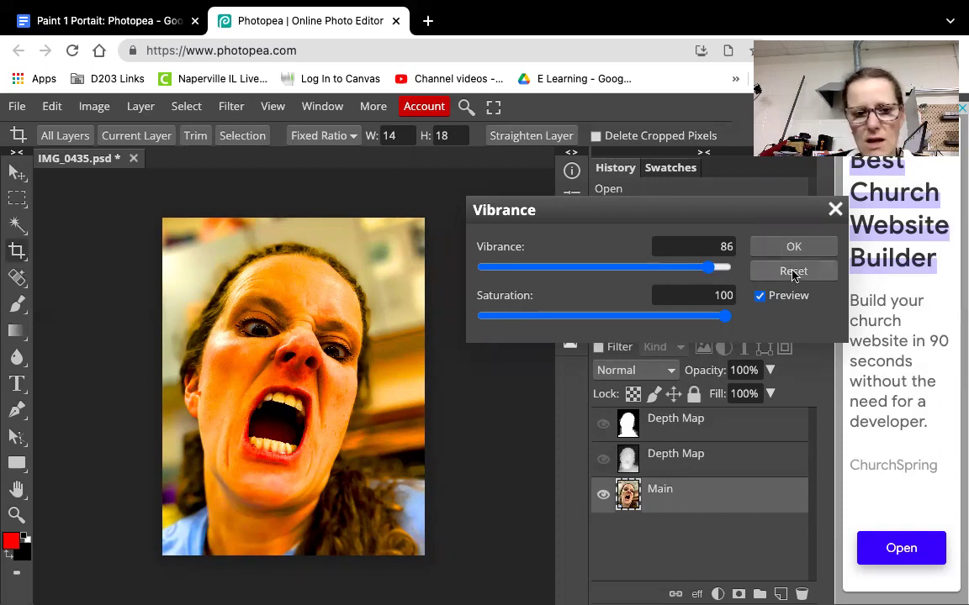
left_click(792, 272)
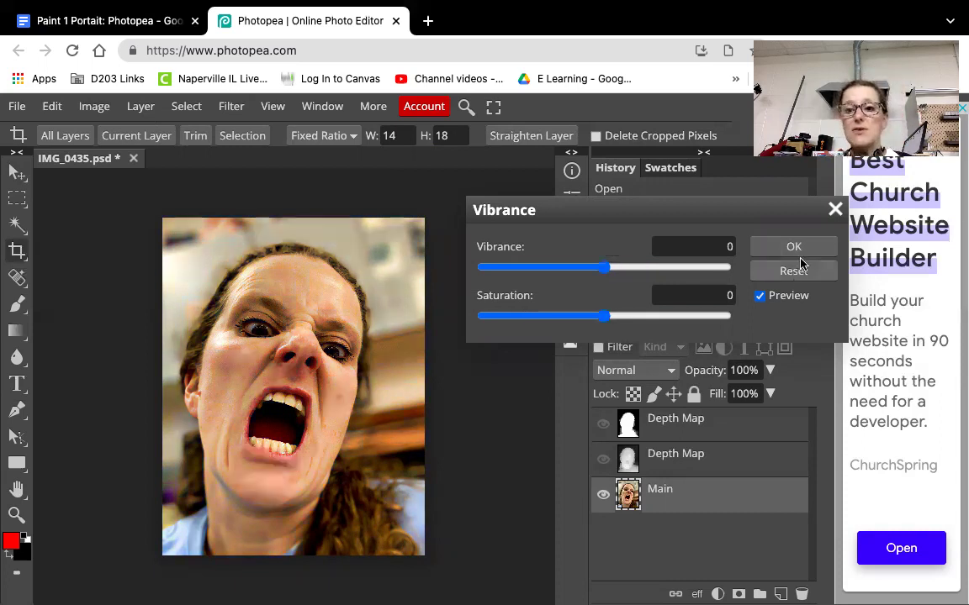
left_click(834, 210)
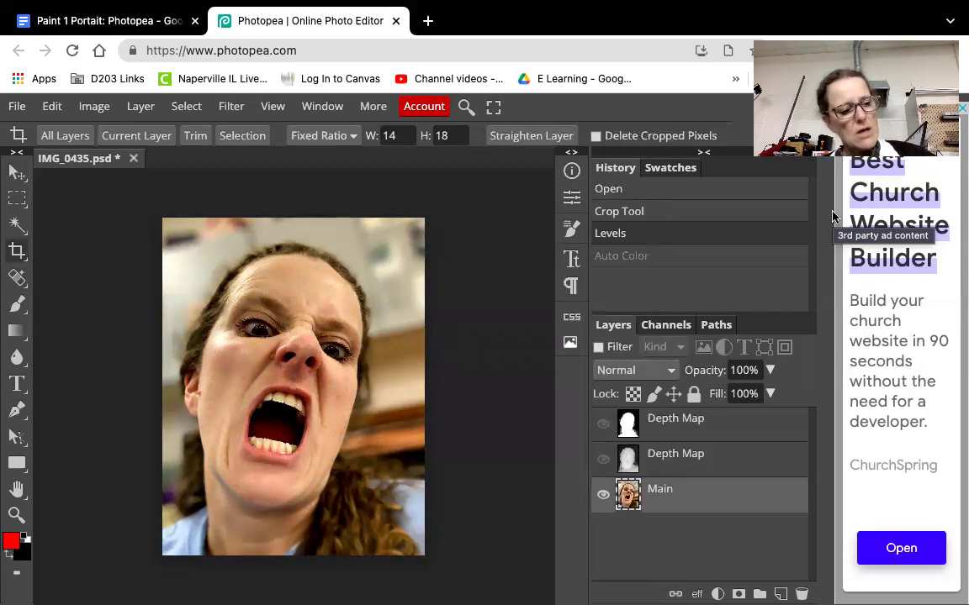
- Open Color Balance and close it again unused
left_click(104, 107)
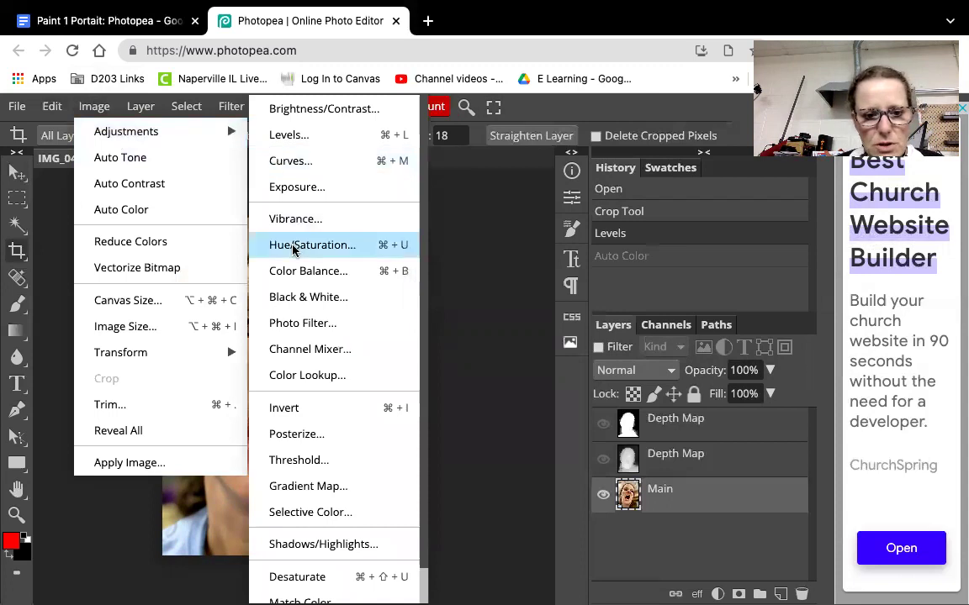
key("super+b")
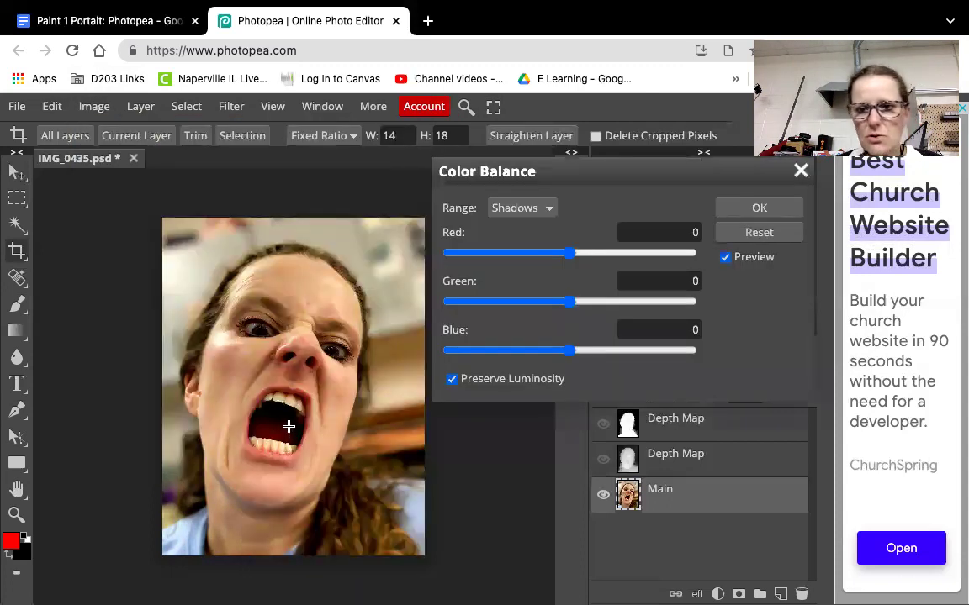
left_click(800, 174)
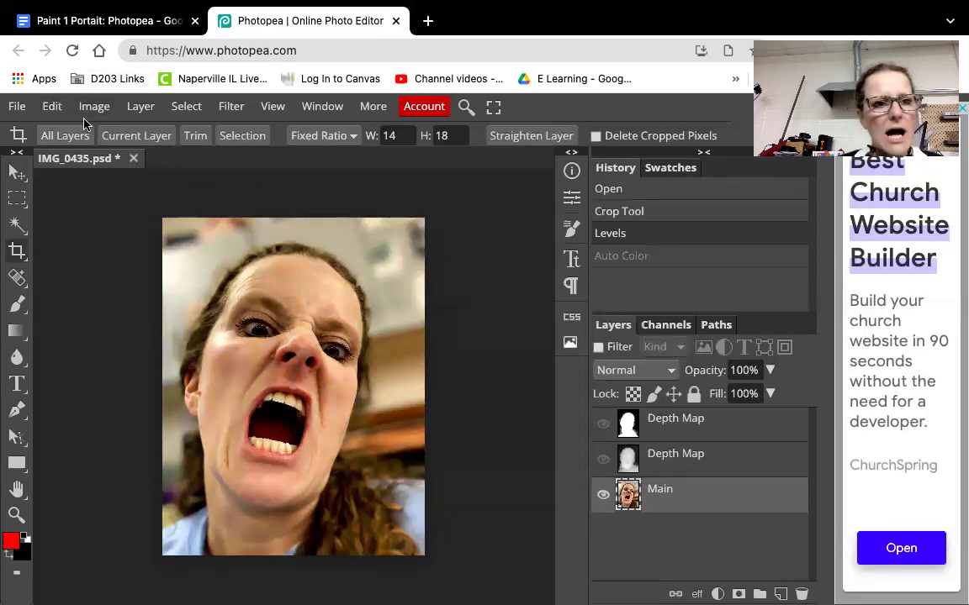
- Open Posterize beside the photo and preview it at 93 levels
left_click(97, 107)
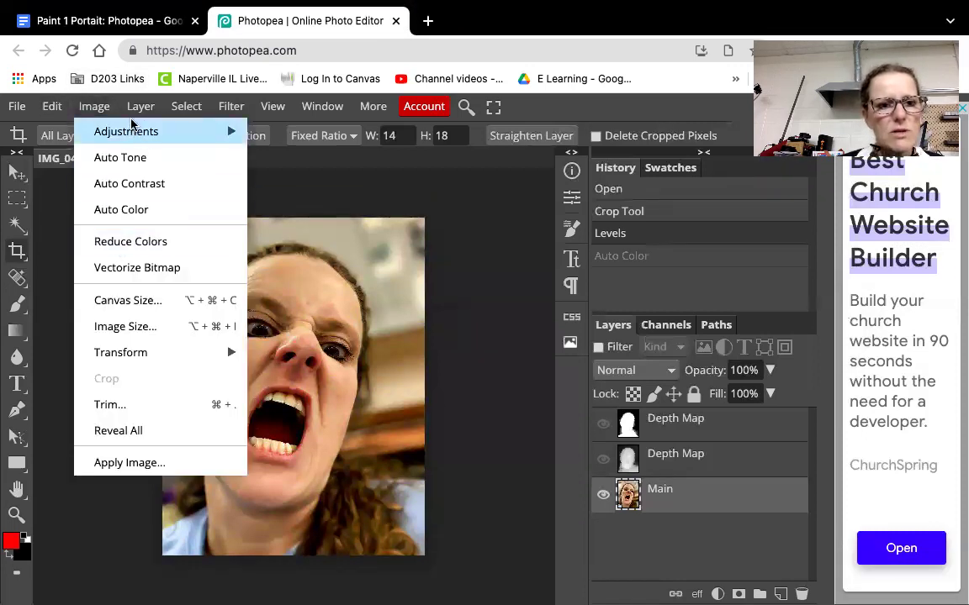
mouse_move(126, 131)
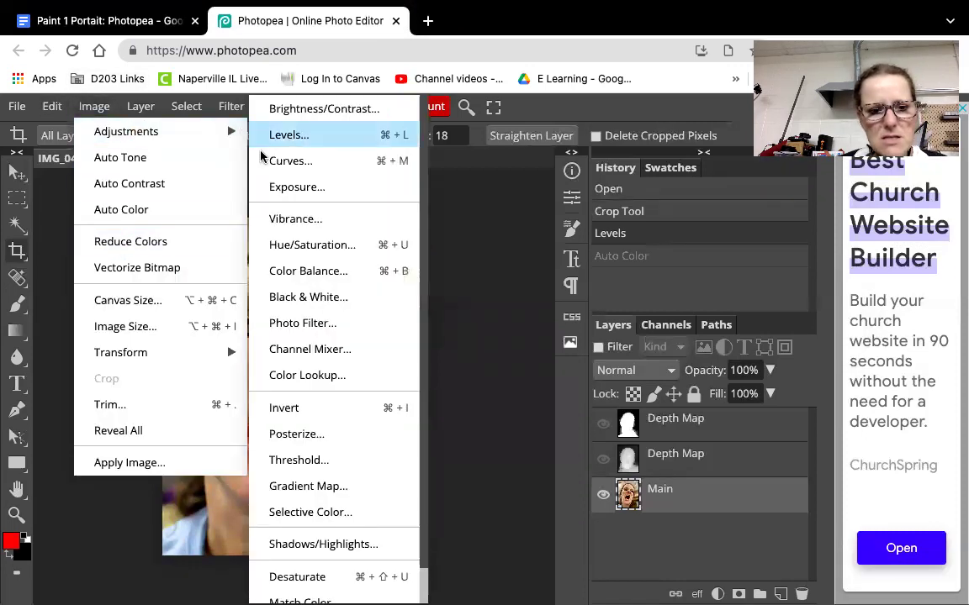
left_click(294, 435)
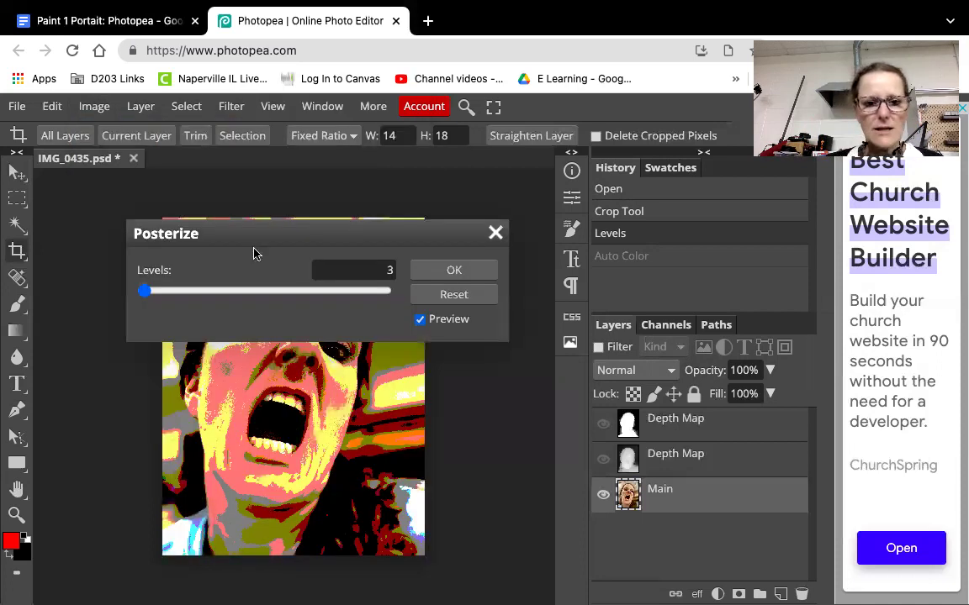
left_click_drag(239, 240, 556, 195)
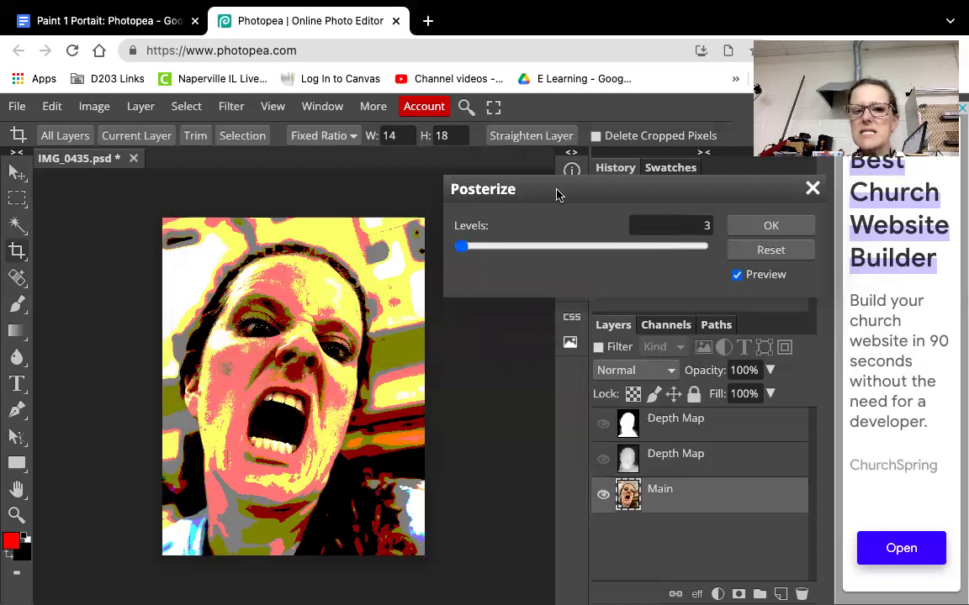
left_click_drag(462, 246, 487, 255)
- Try Posterize levels 1, 5 and 10, then settle on 2 levels
left_click(686, 227)
left_click_drag(686, 227, 703, 227)
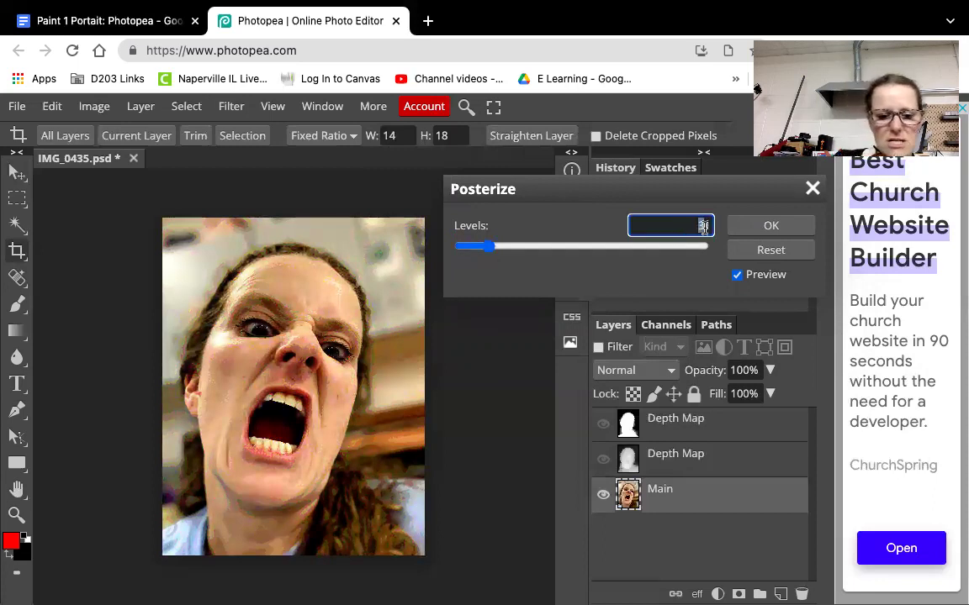
type("1")
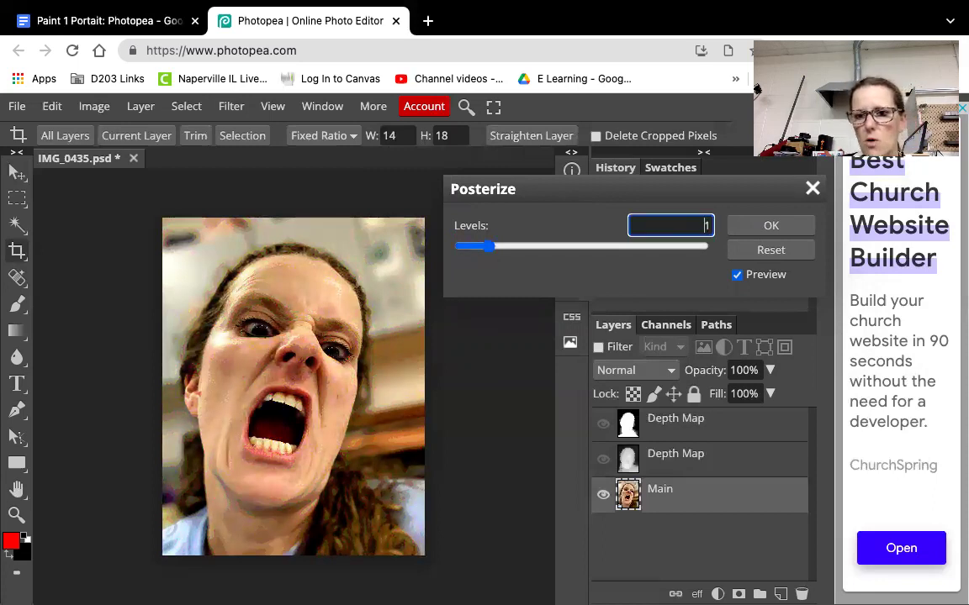
key("BackSpace")
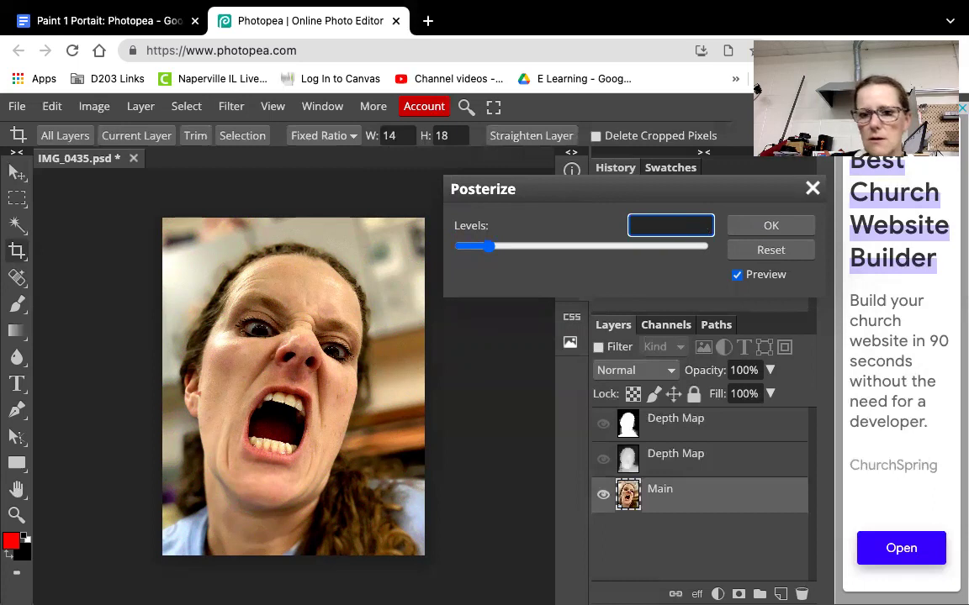
type("5")
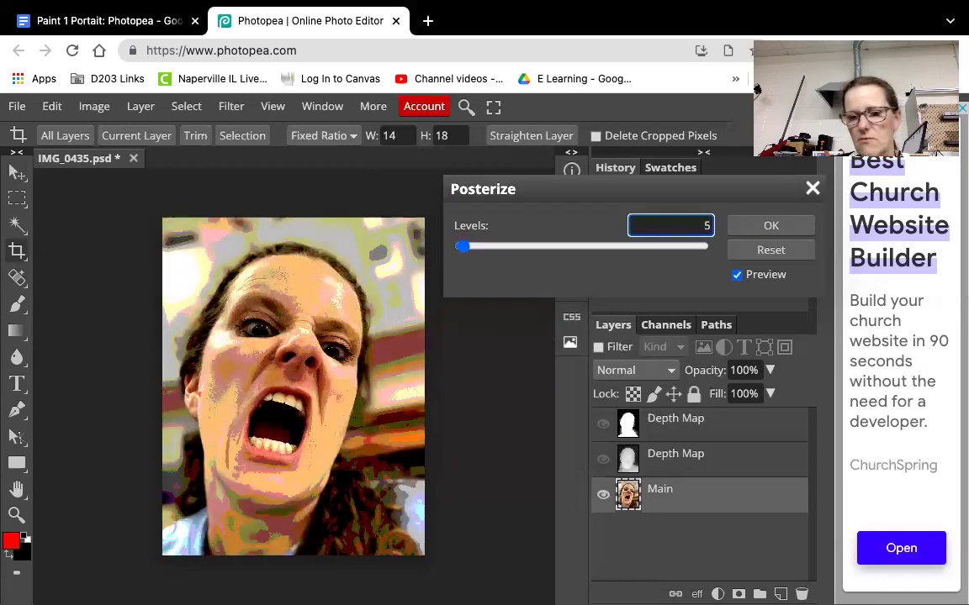
key("BackSpace")
type("10")
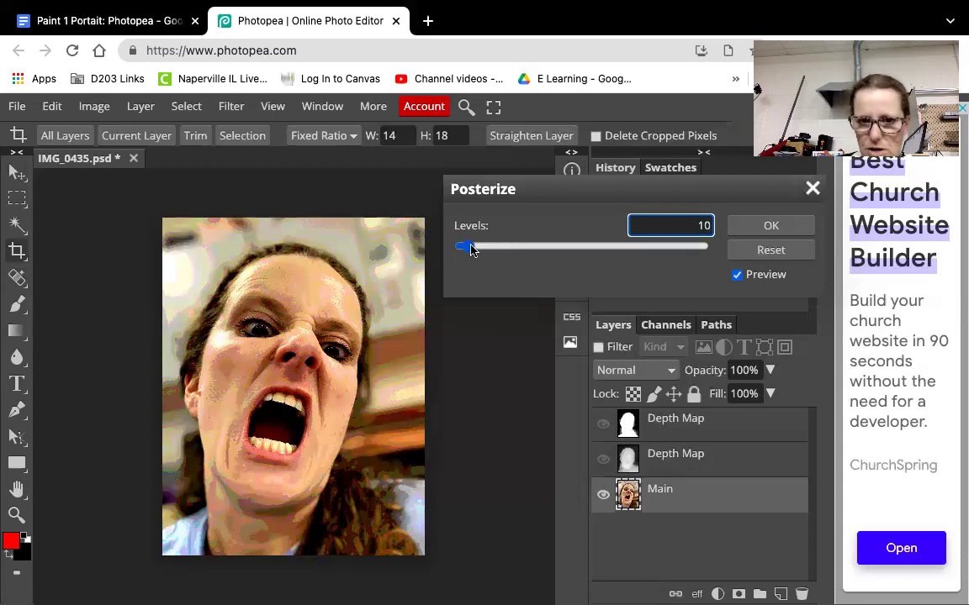
left_click_drag(470, 249, 458, 249)
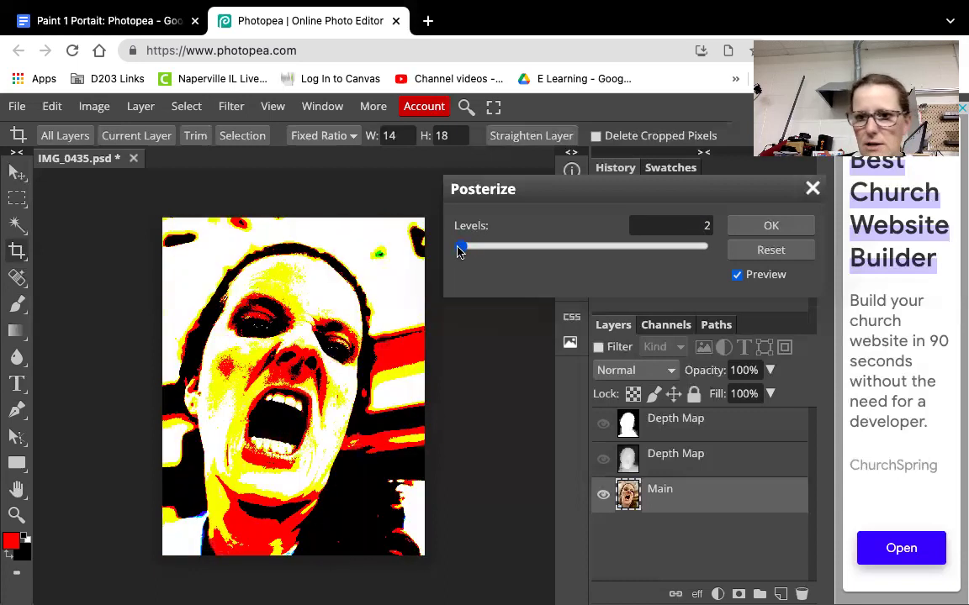
- Reset and close Posterize unapplied, then apply Filter > Stylize > Solarize to the portrait
left_click(770, 250)
left_click(813, 190)
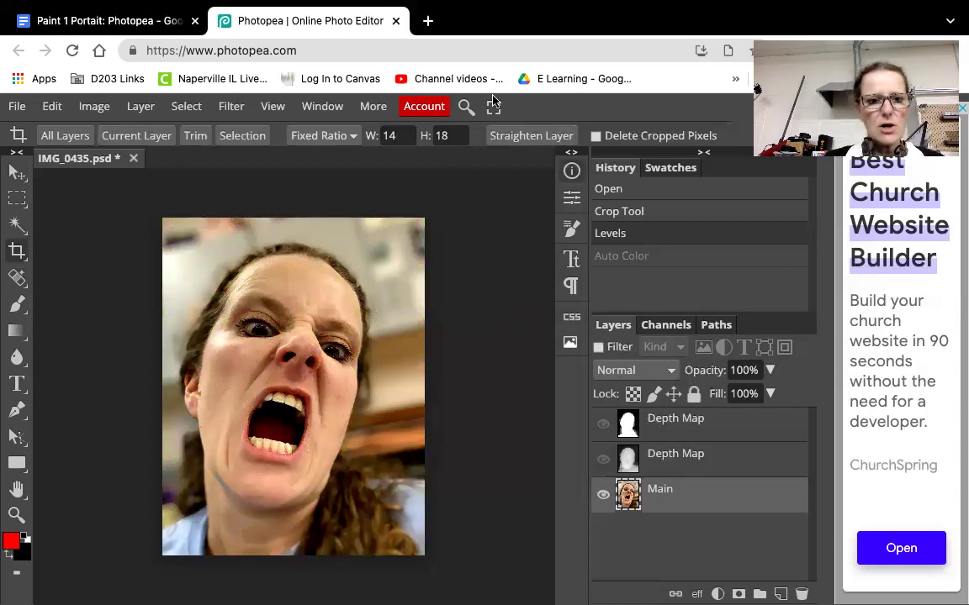
left_click(229, 106)
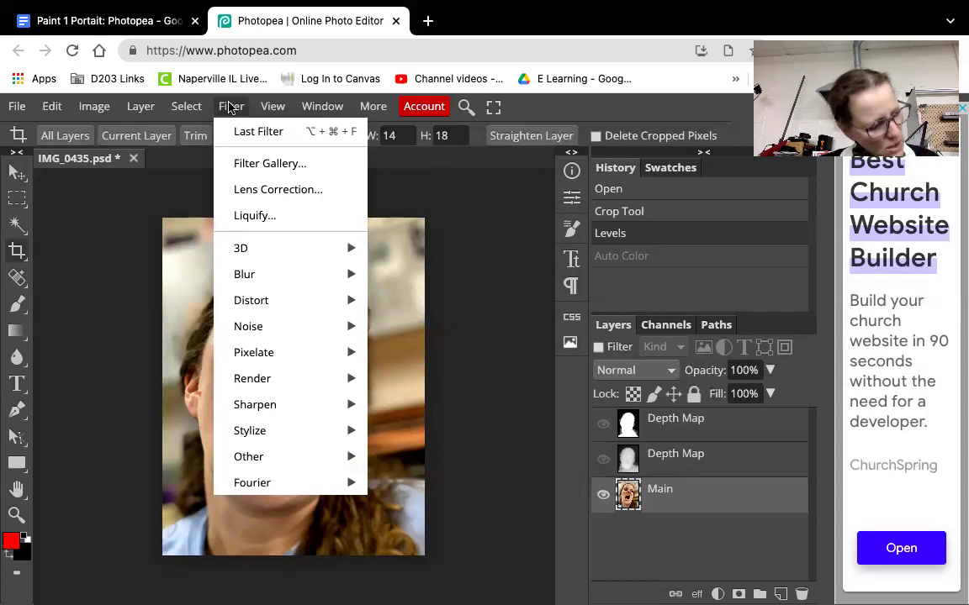
mouse_move(327, 437)
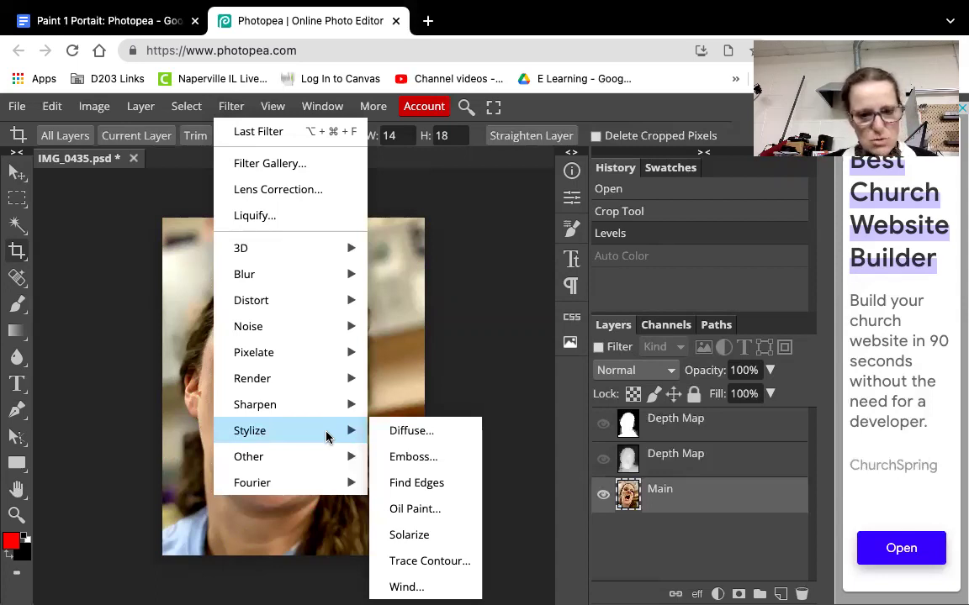
left_click(410, 533)
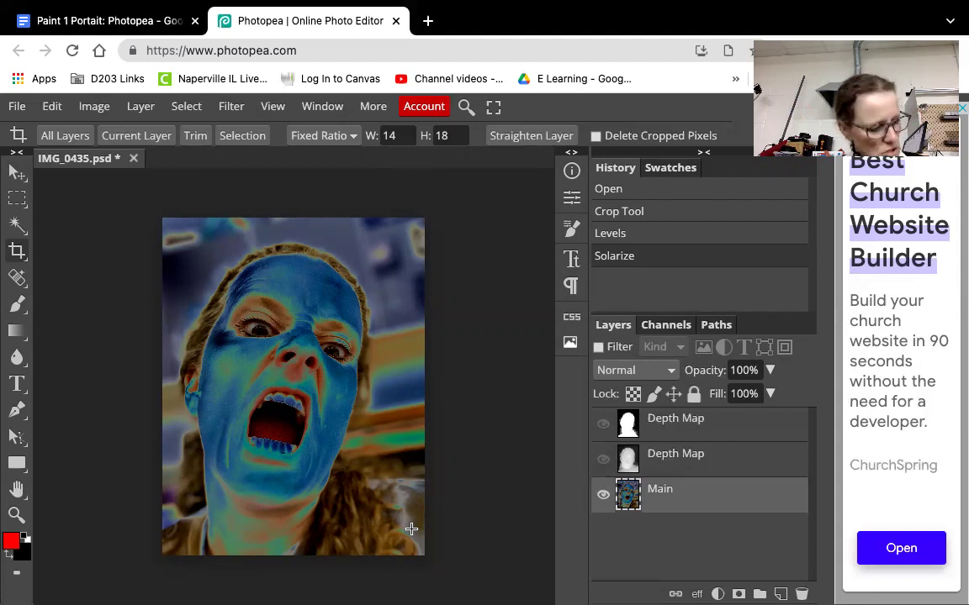
left_click(95, 106)
mouse_move(189, 135)
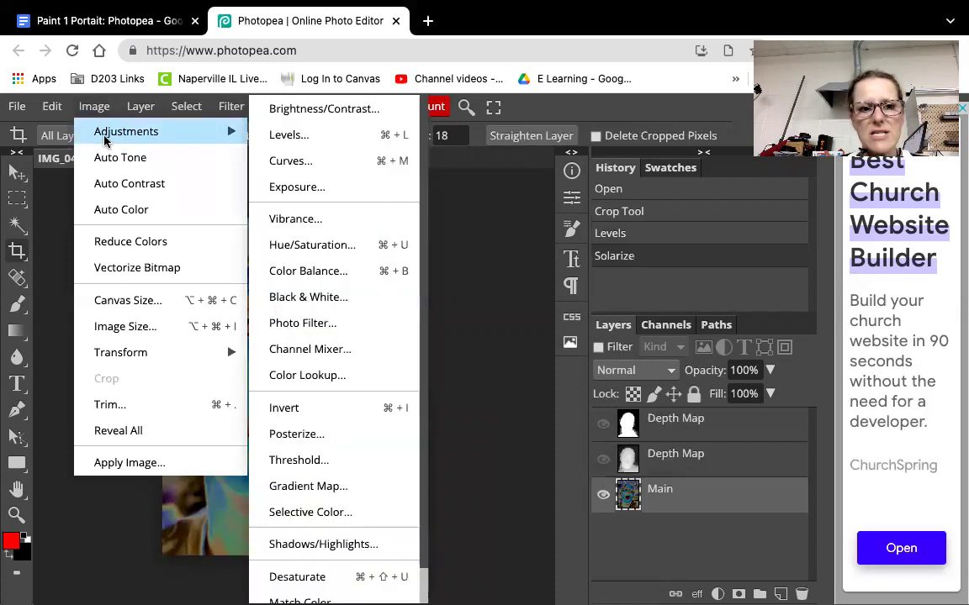
left_click(309, 273)
left_click_drag(568, 254, 642, 253)
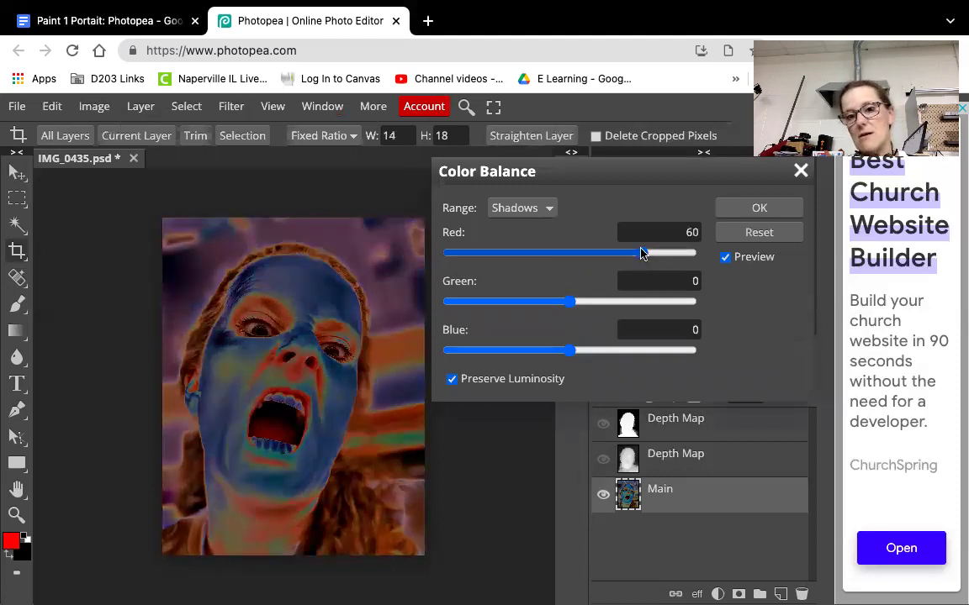
left_click_drag(530, 307, 494, 311)
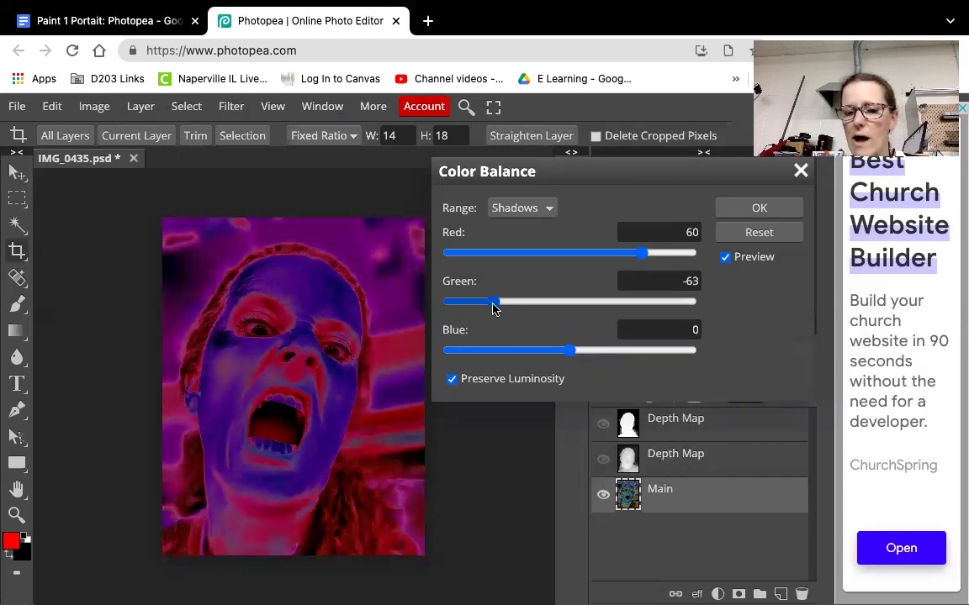
left_click(546, 208)
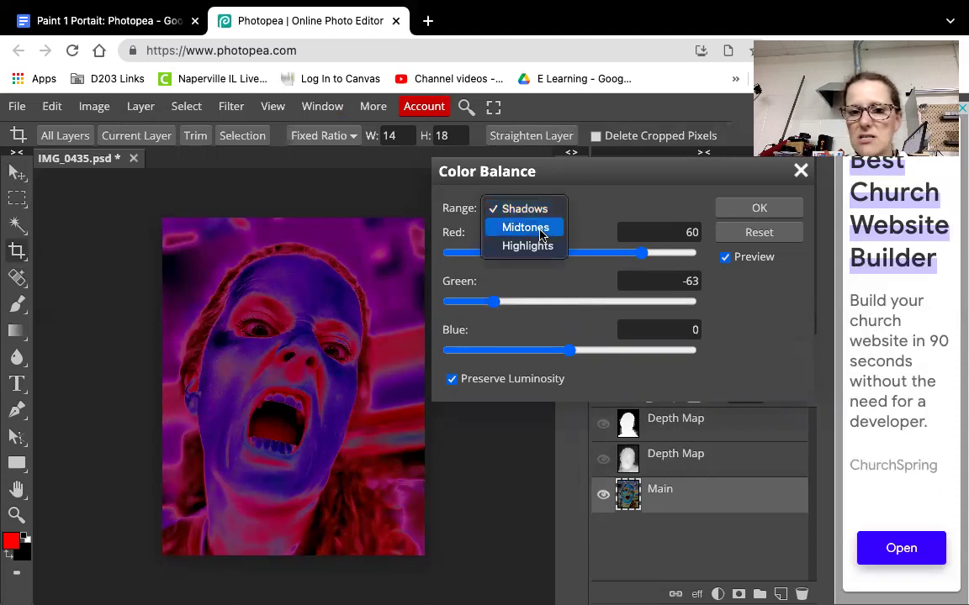
left_click(540, 230)
left_click(550, 209)
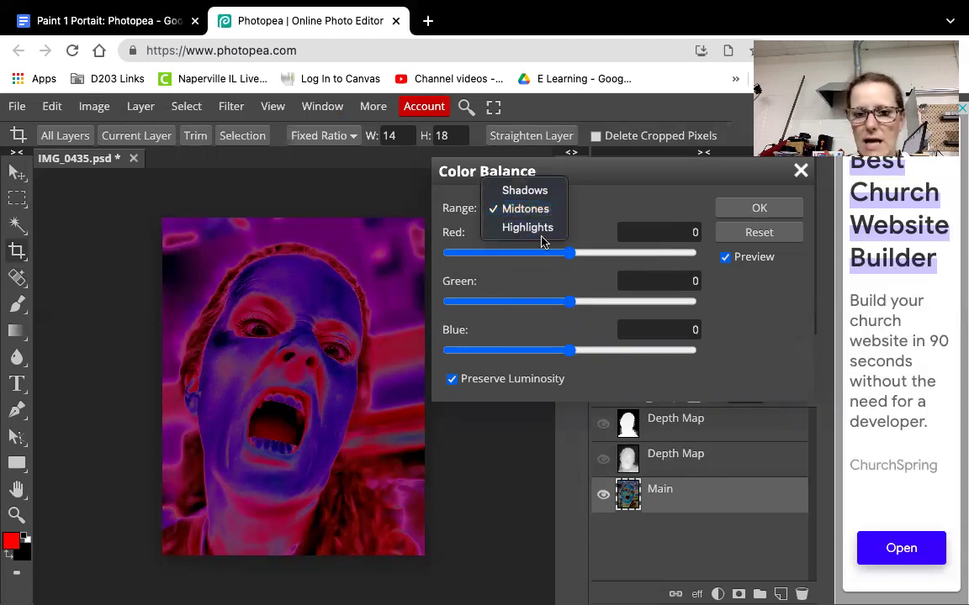
left_click(541, 237)
left_click_drag(567, 254, 538, 254)
left_click_drag(474, 265, 459, 266)
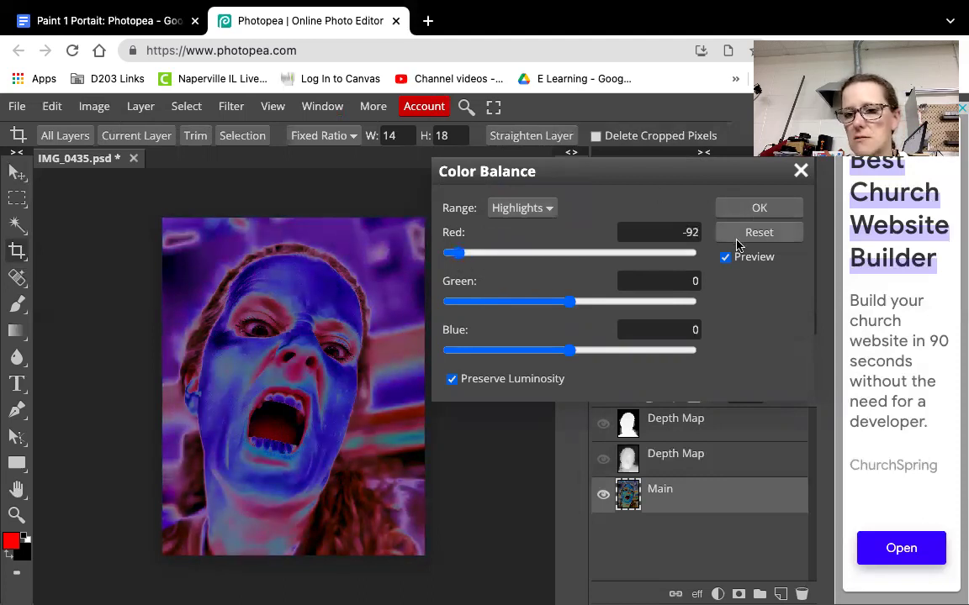
left_click(737, 239)
left_click(800, 170)
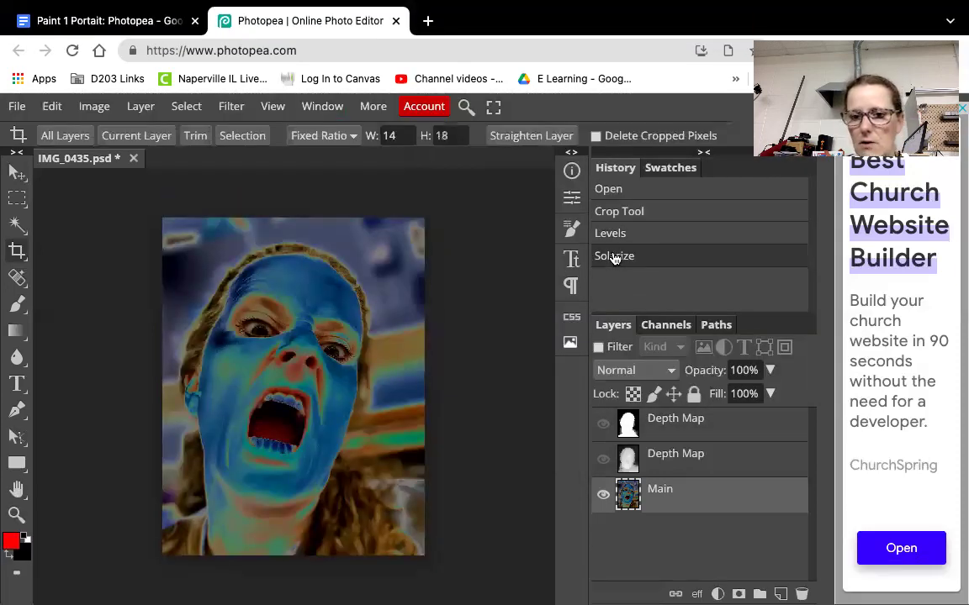
- Dismiss a stray browser menu and restore the deleted Main layer with Ctrl+Z
right_click(613, 258)
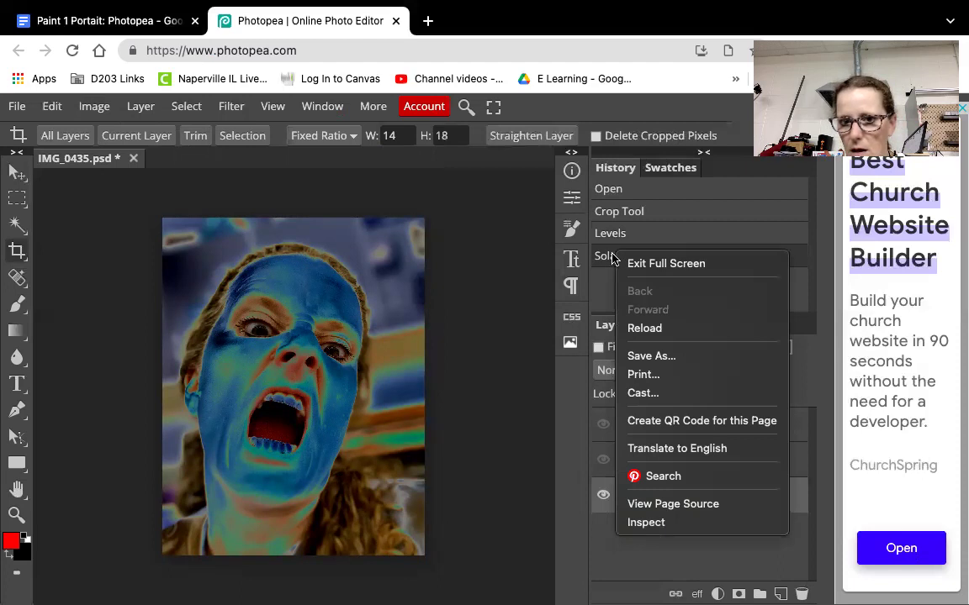
left_click(603, 259)
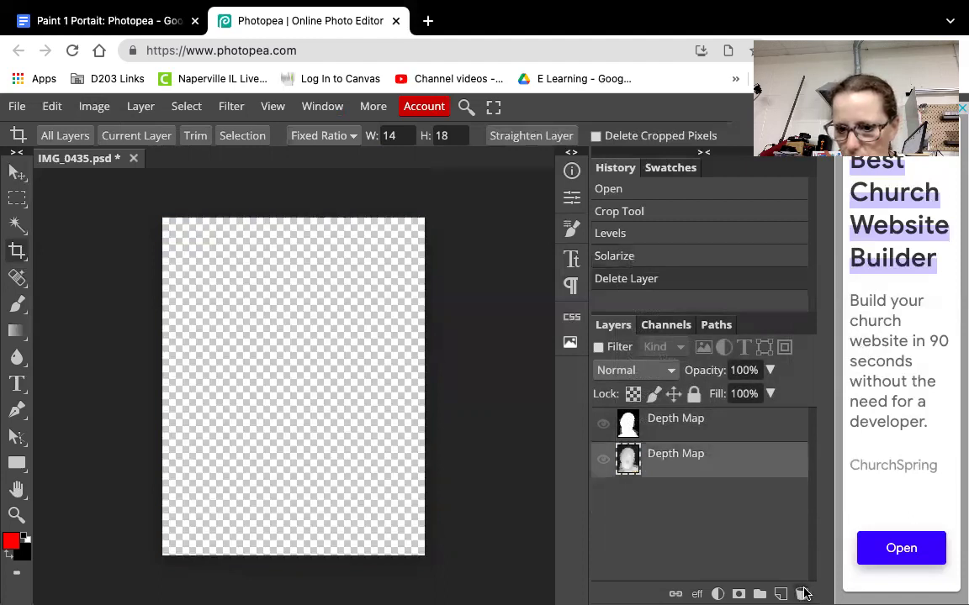
key("ctrl+z")
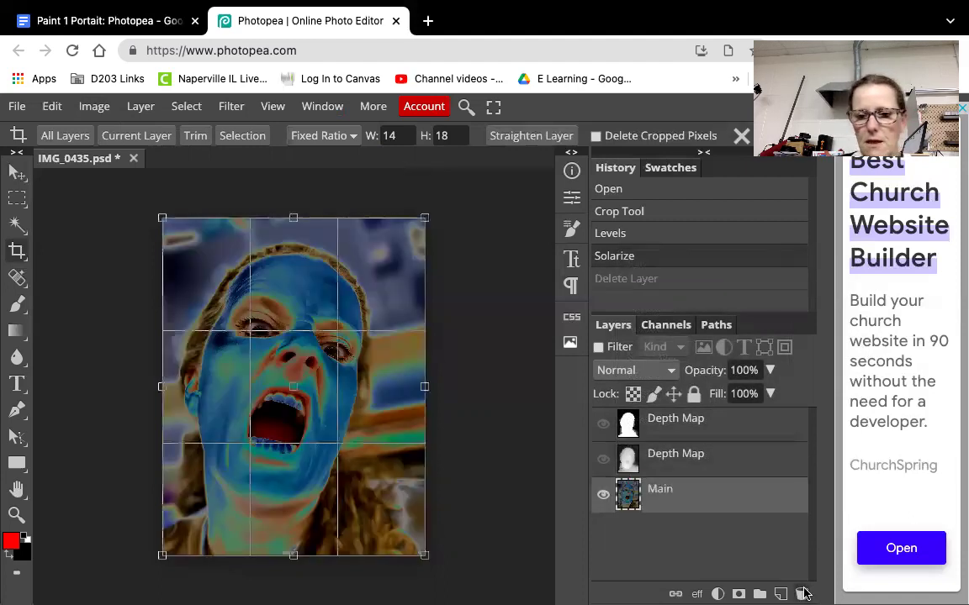
- Undo the Solarize effect from the Edit menu
right_click(620, 251)
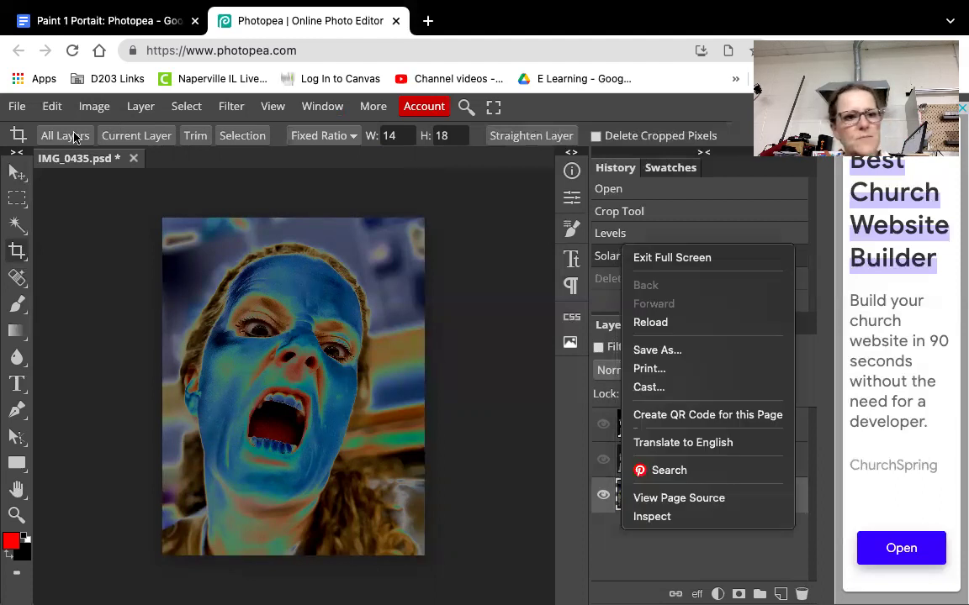
left_click(43, 101)
left_click(48, 102)
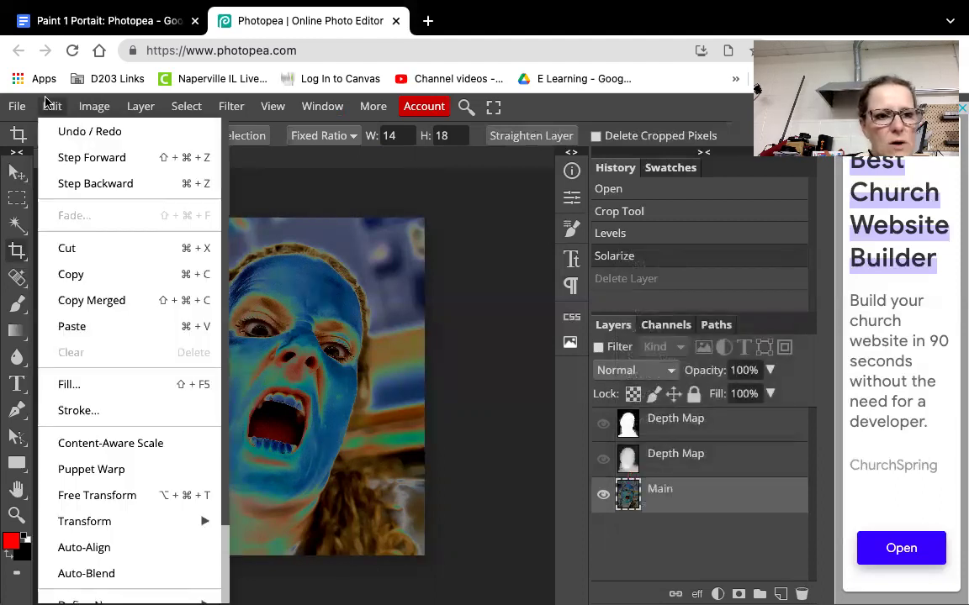
left_click(75, 135)
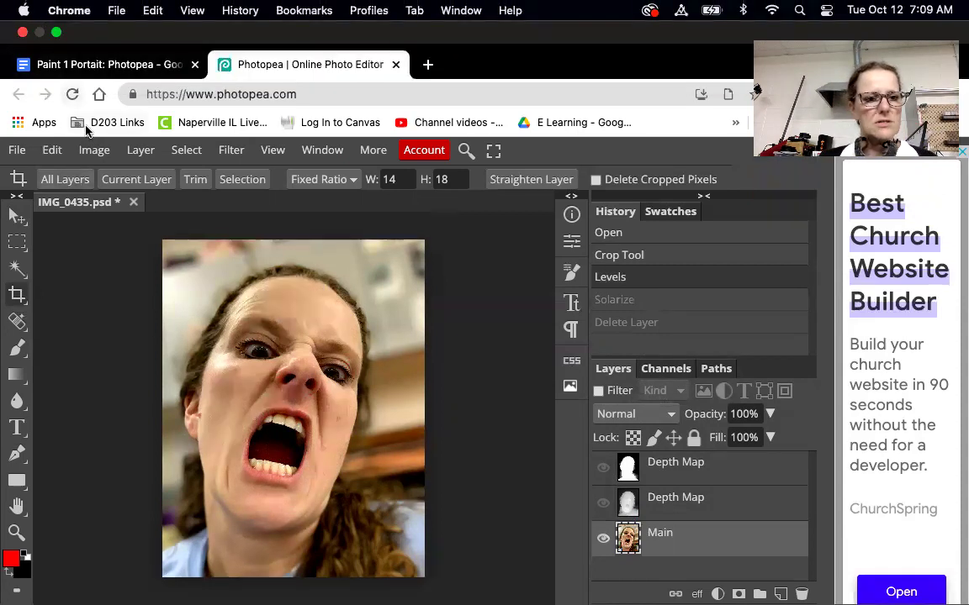
- Open Image Size with Resample turned off and units in inches
left_click(94, 149)
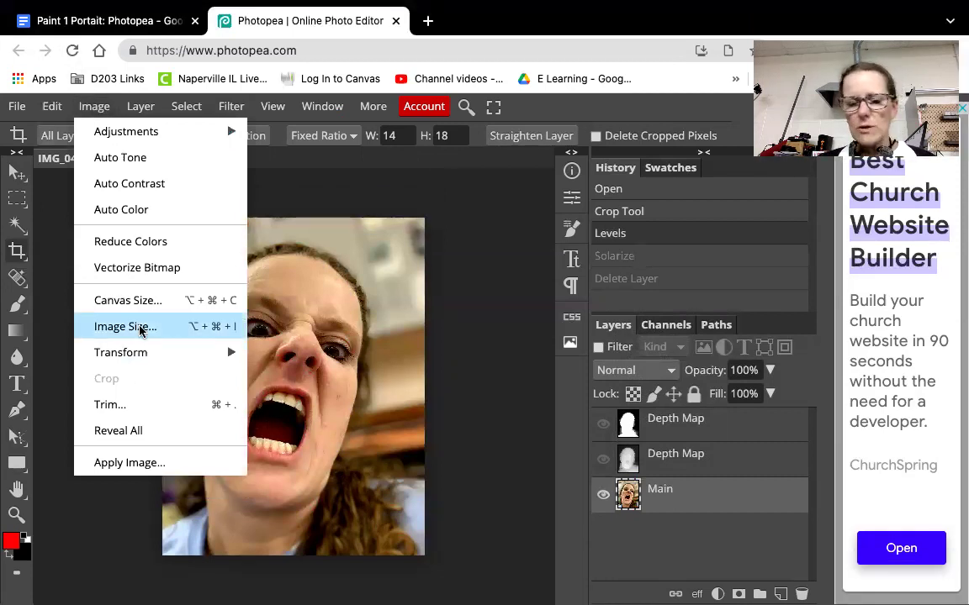
left_click(124, 326)
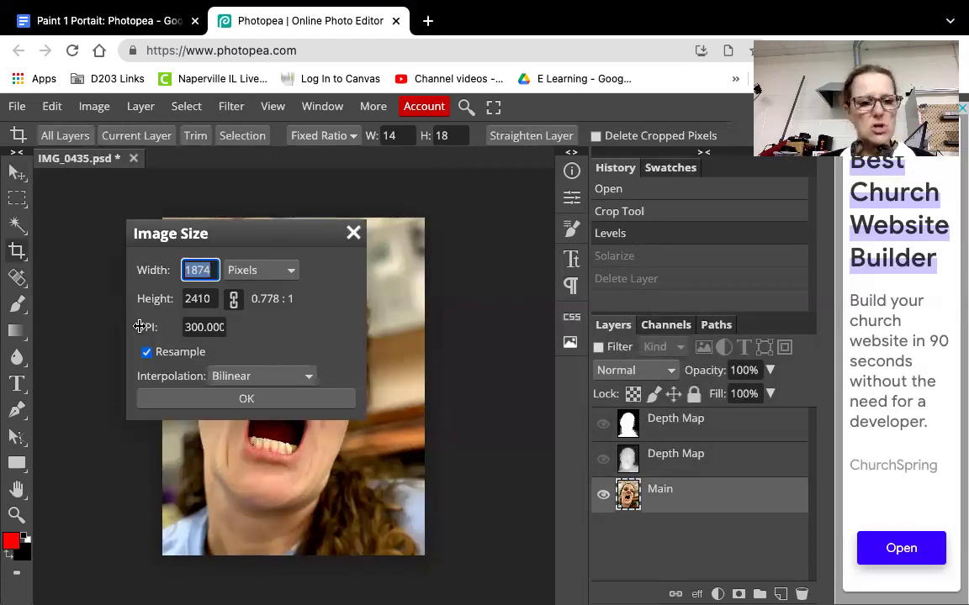
left_click(146, 352)
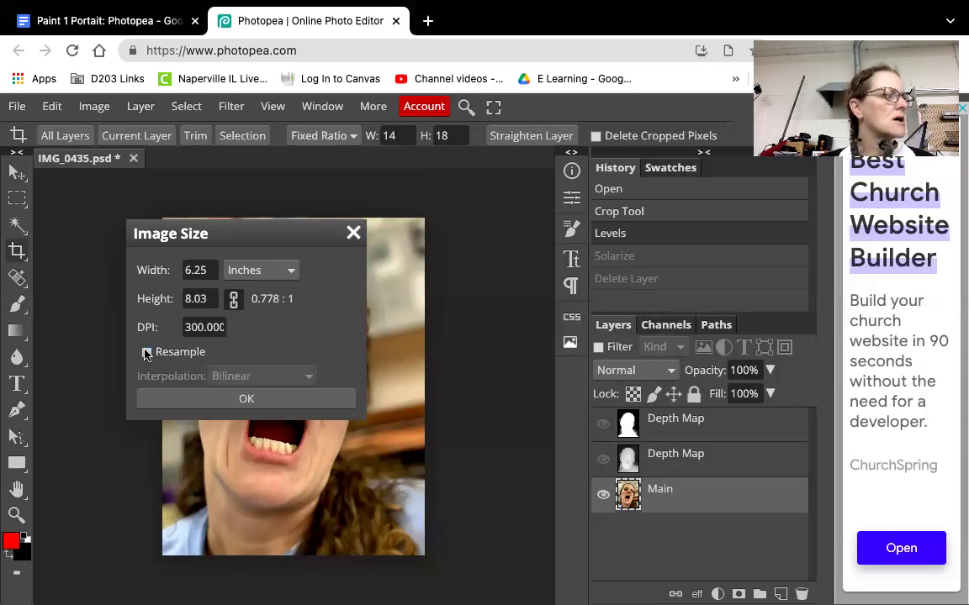
left_click(286, 270)
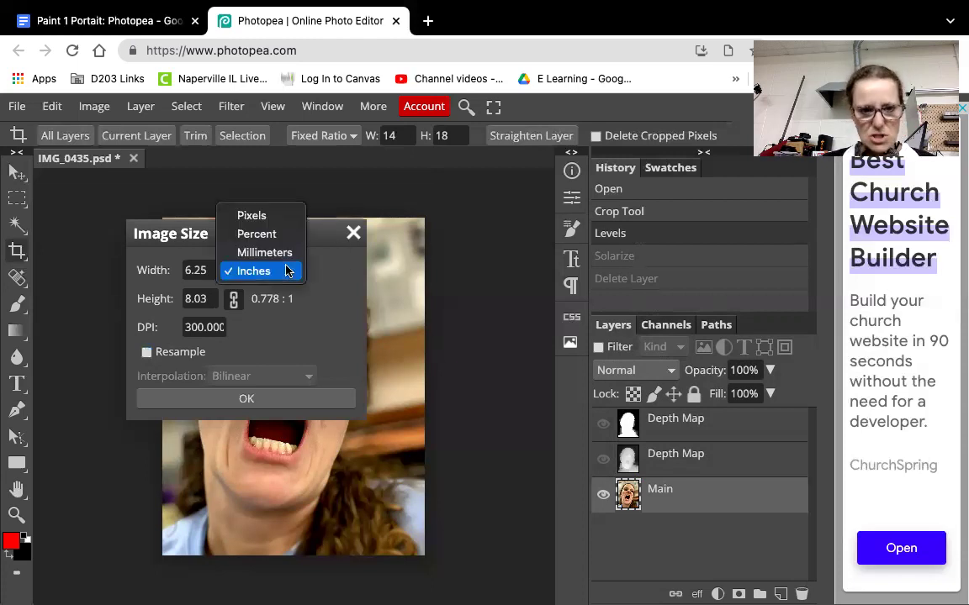
left_click(287, 270)
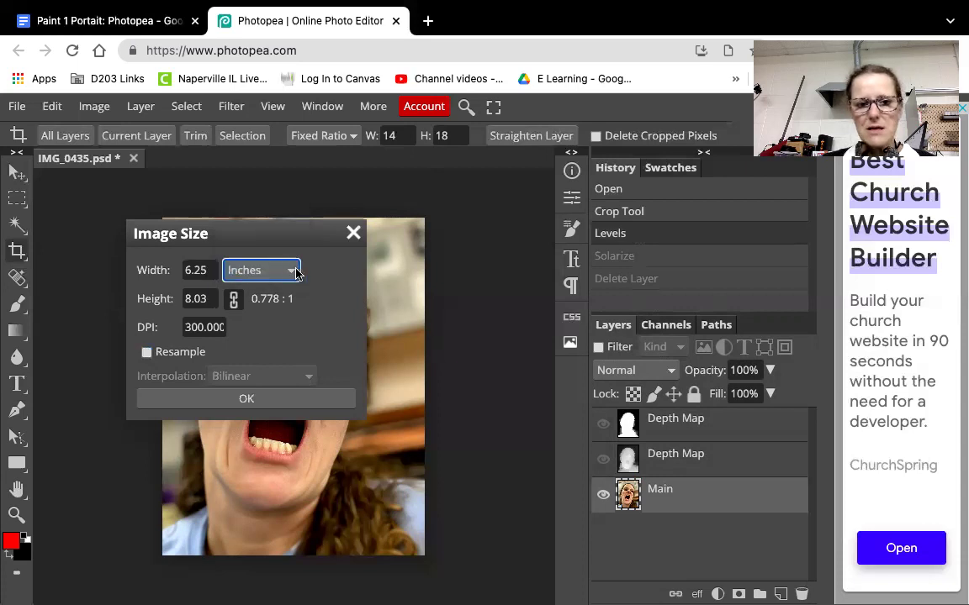
left_click(290, 272)
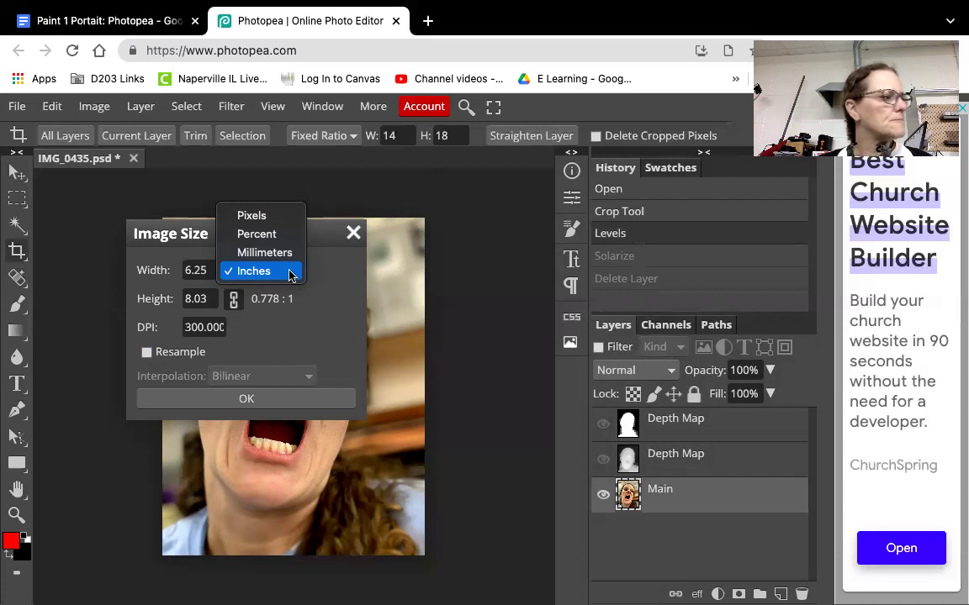
- Enter a height of 9.00 inches and try a resolution of 300 DPI
left_click(289, 273)
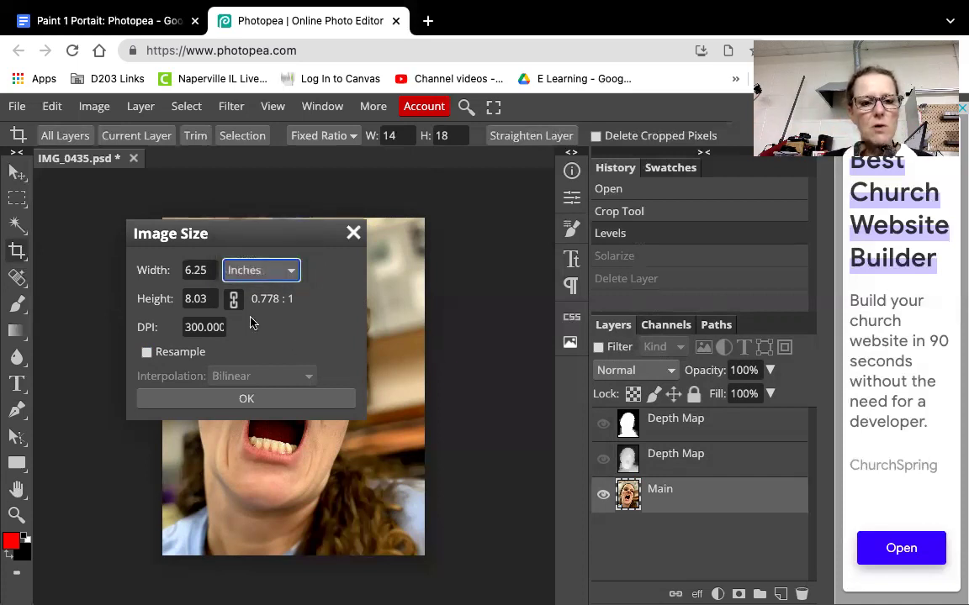
left_click(207, 299)
left_click_drag(207, 298, 168, 296)
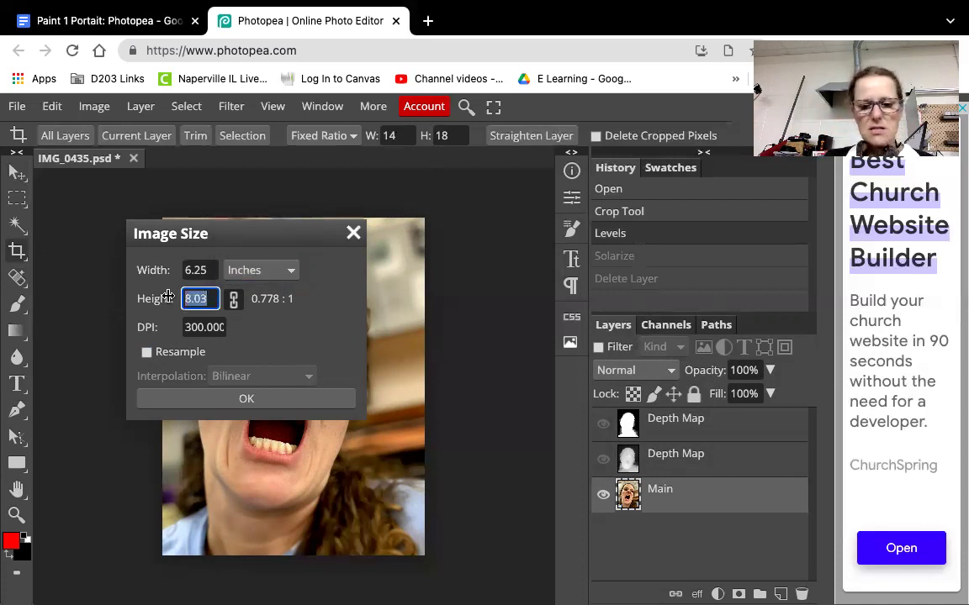
type("9.00")
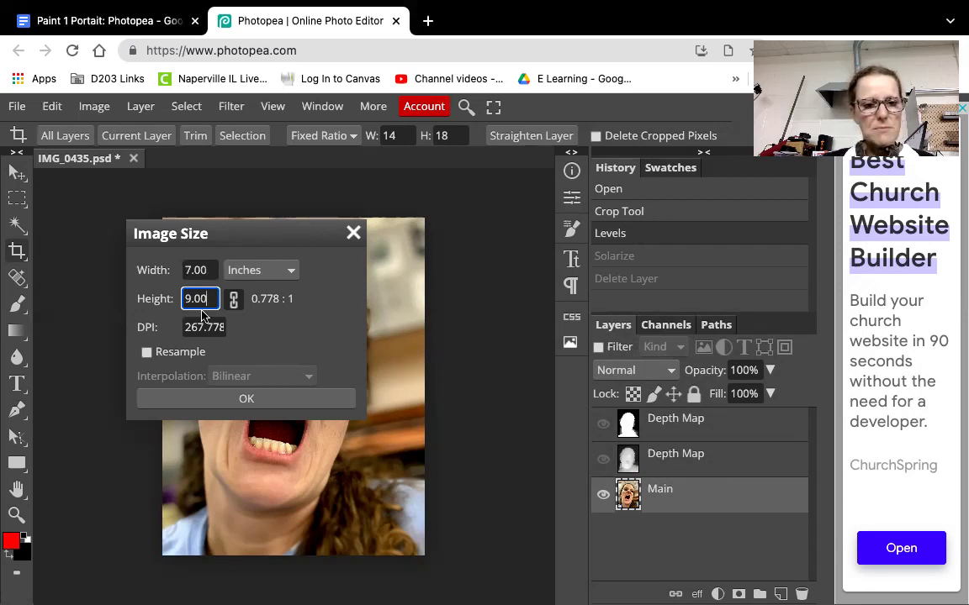
left_click_drag(187, 327, 257, 329)
type("300")
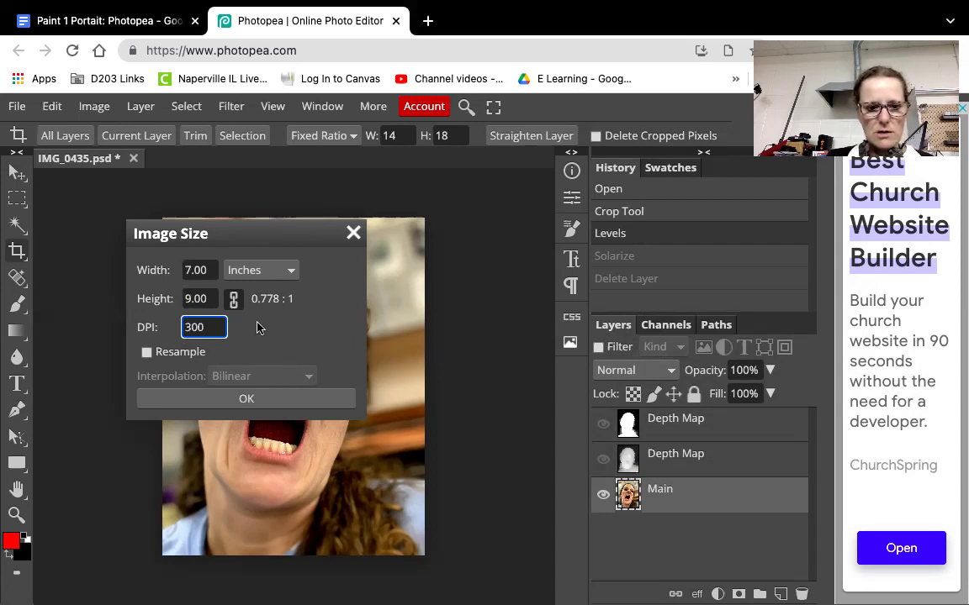
key("Tab")
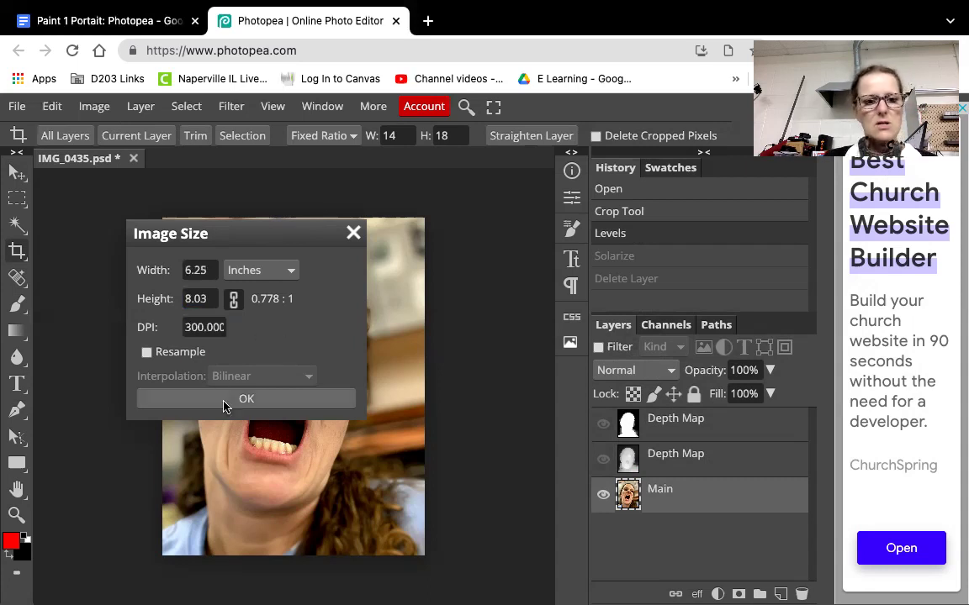
- Re-enter height 9 inches, giving 7 × 9 inches at 267.778 DPI
left_click_drag(200, 298, 148, 291)
type("9.00")
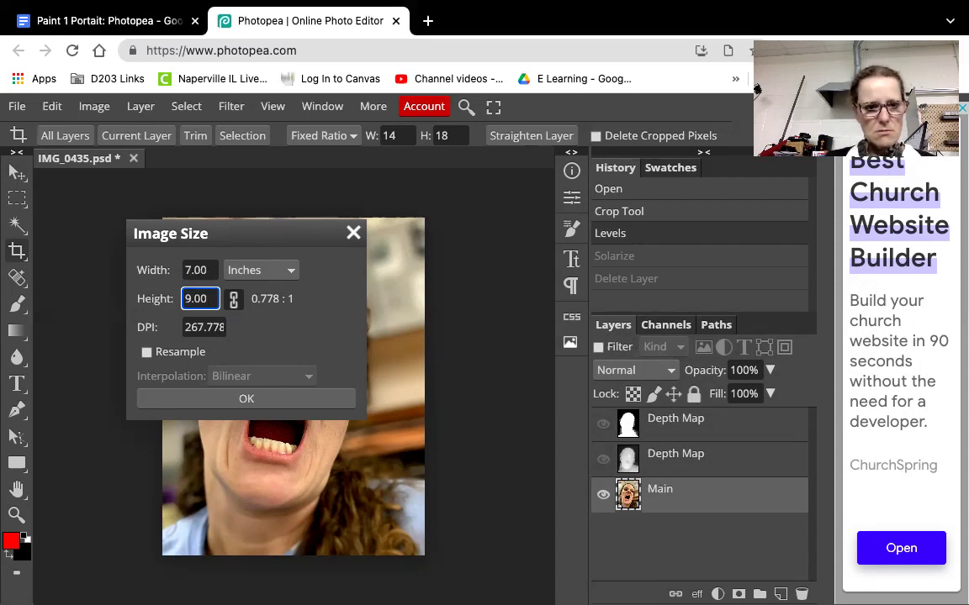
left_click_drag(185, 328, 259, 334)
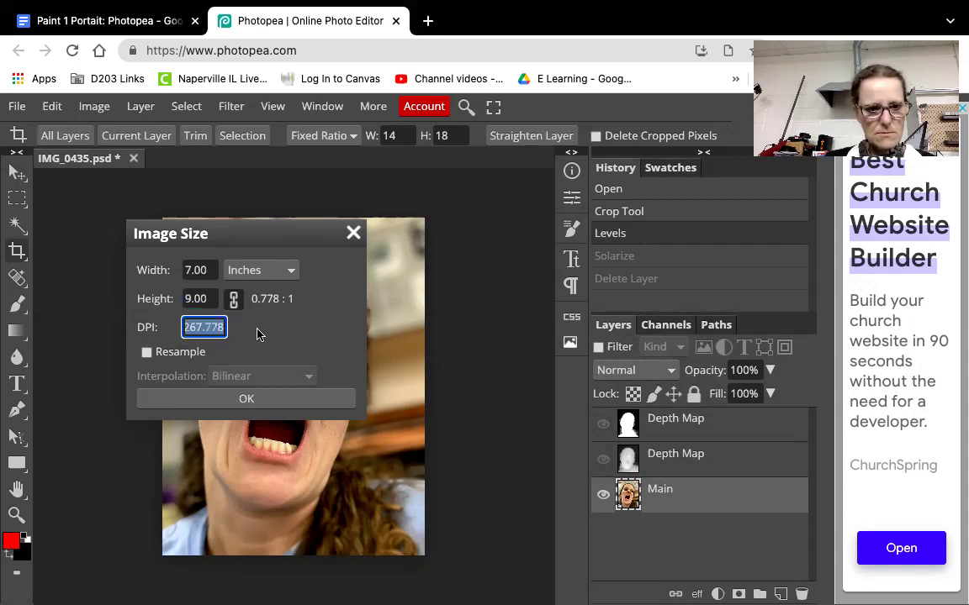
type("300")
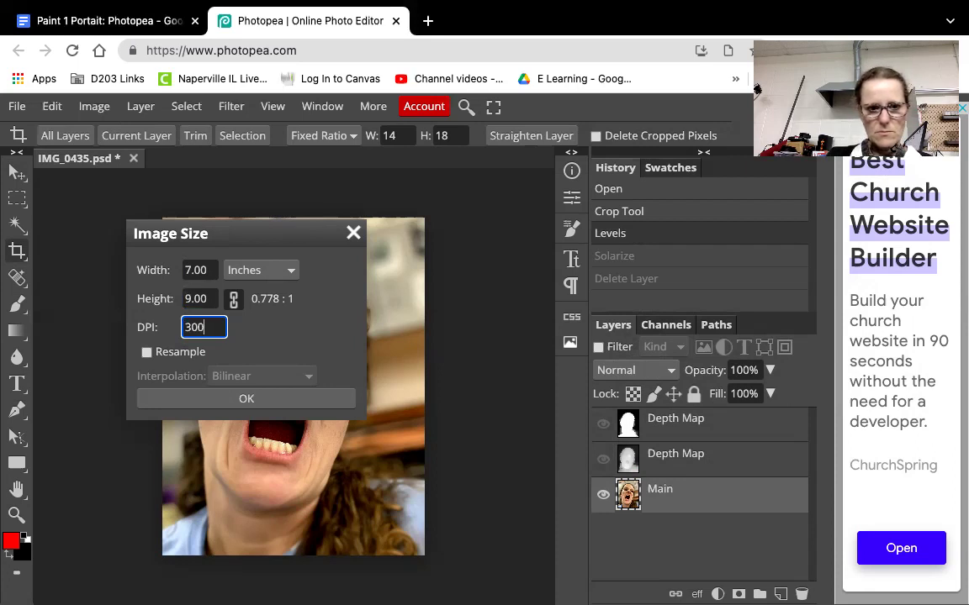
left_click(278, 268)
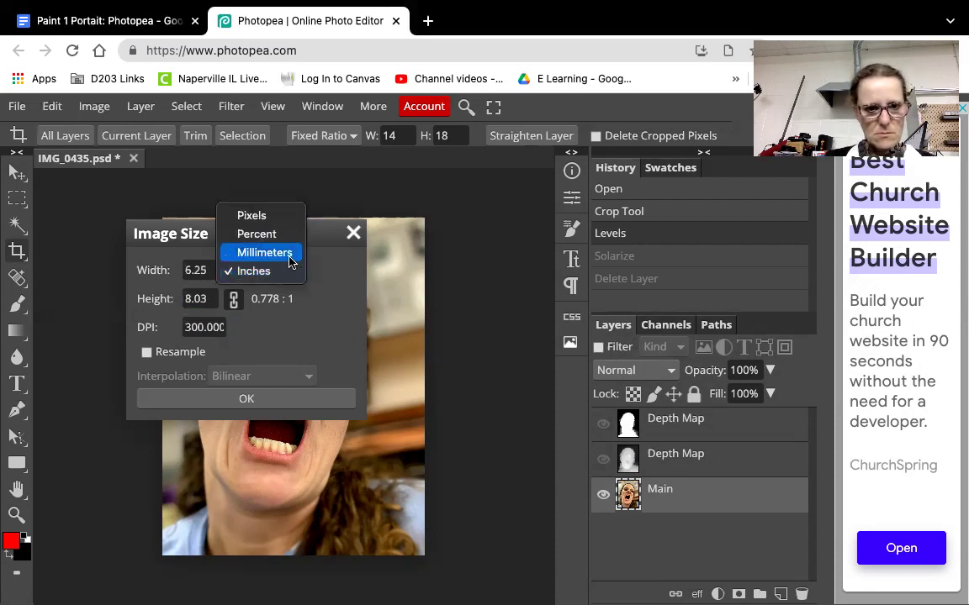
key("Escape")
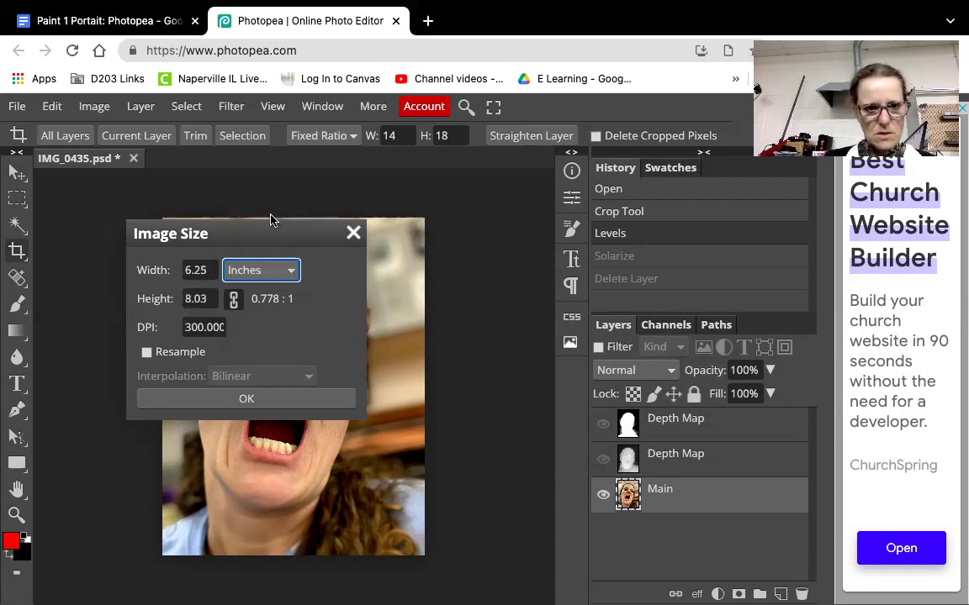
left_click(288, 271)
left_click(288, 271)
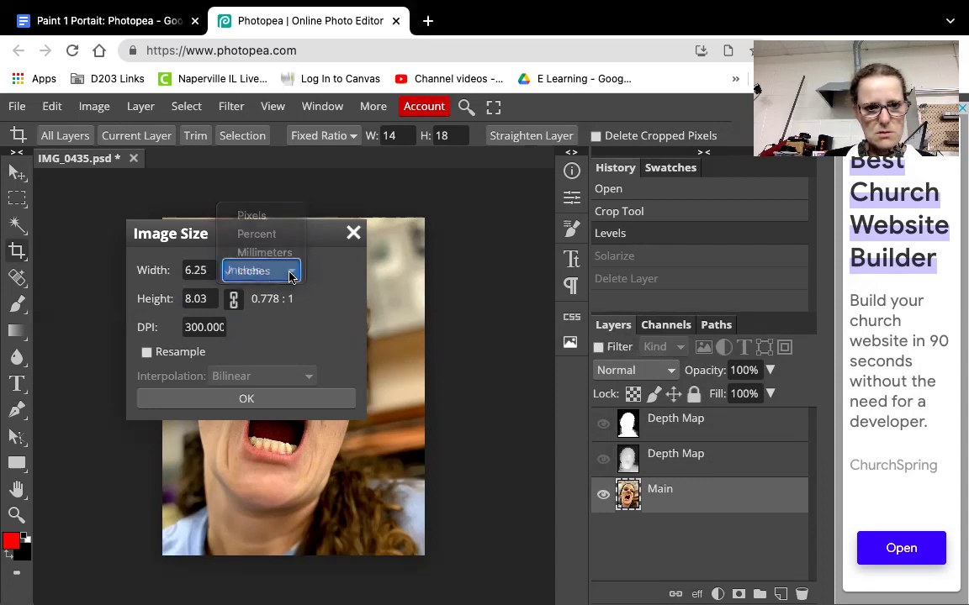
left_click(186, 299)
double_click(187, 299)
type("9")
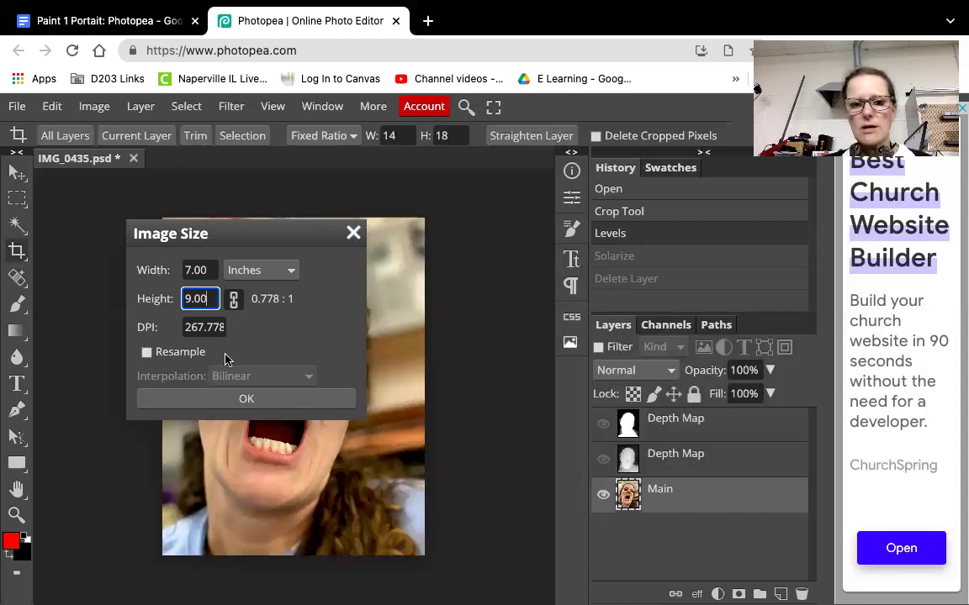
- Confirm the 7 × 9 inch size and open Save for web via File > Export as PNG
left_click(234, 400)
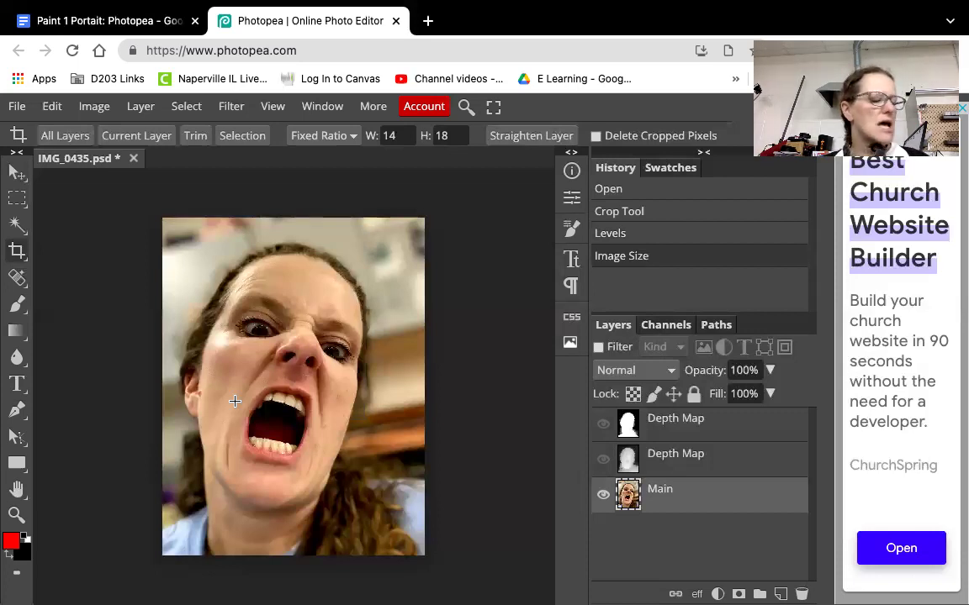
left_click_drag(235, 401, 78, 201)
left_click(16, 107)
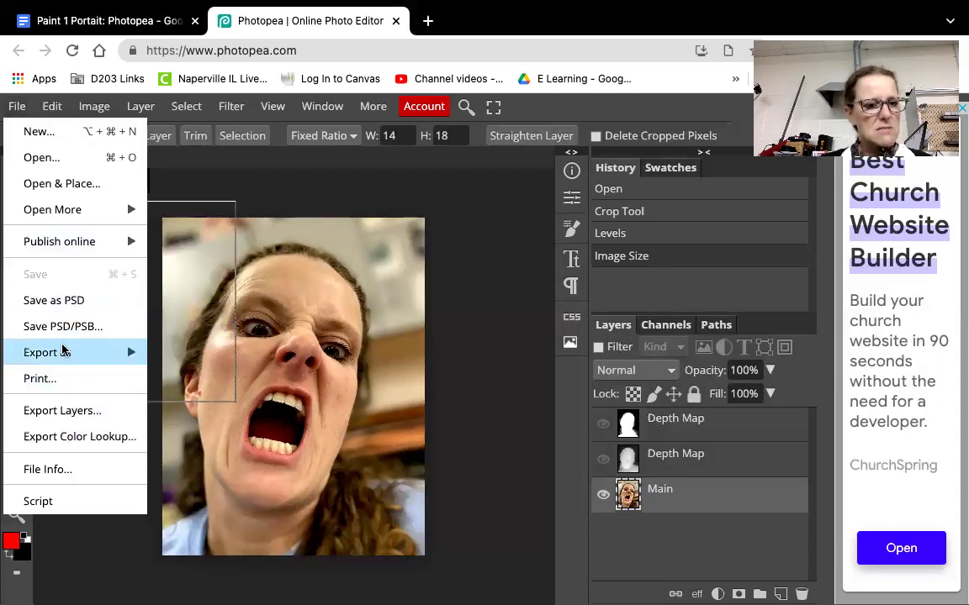
mouse_move(63, 350)
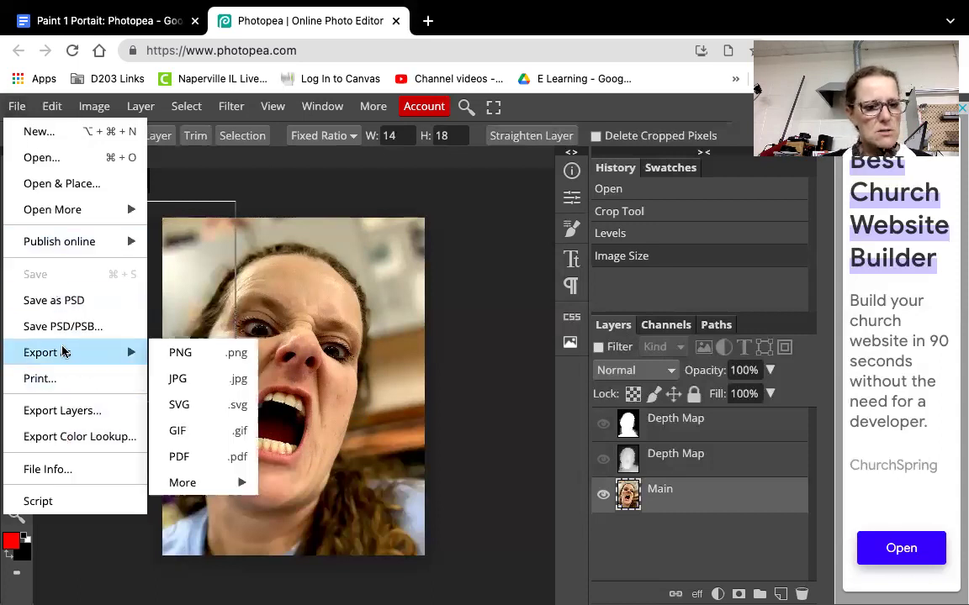
left_click(197, 356)
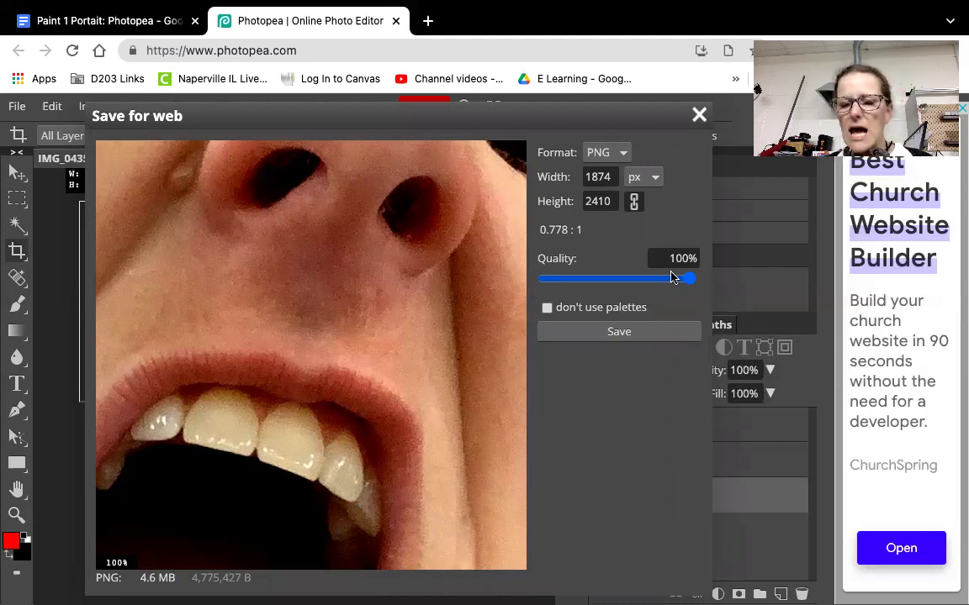
- Export the portrait as a 70%-quality JPG, downloading IMG_0435.jpg
left_click(622, 153)
left_click(607, 171)
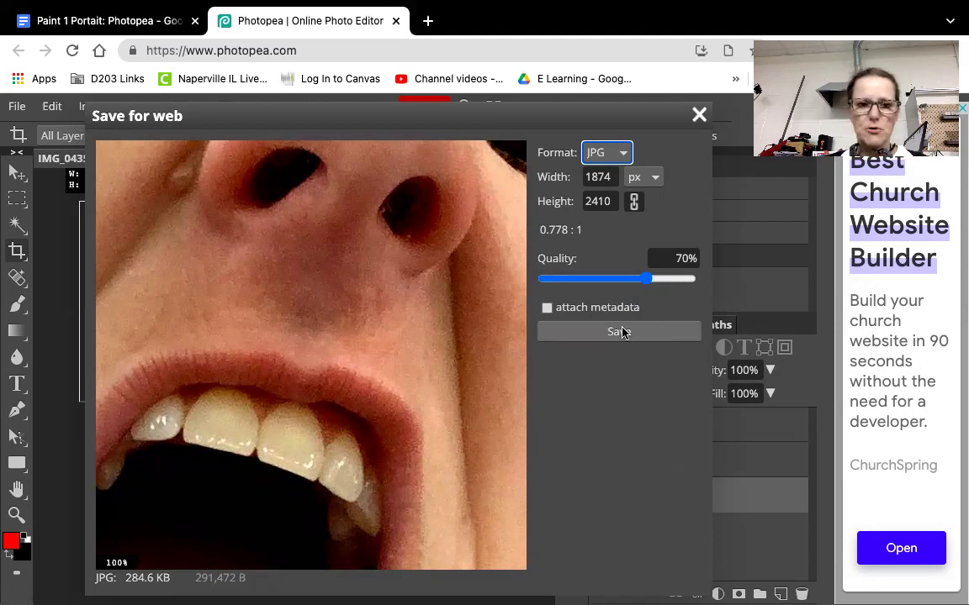
left_click(619, 332)
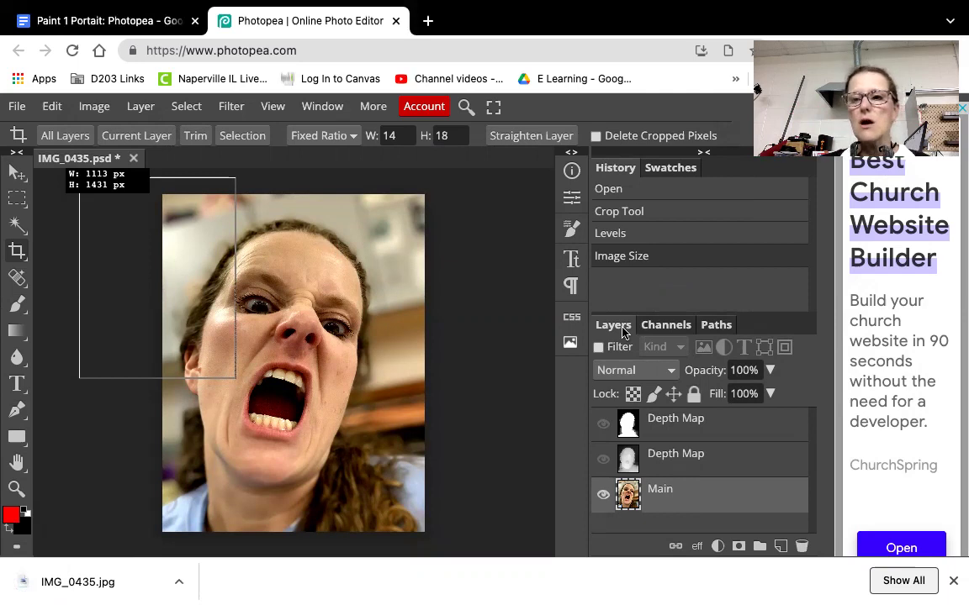
left_click_drag(622, 333, 336, 416)
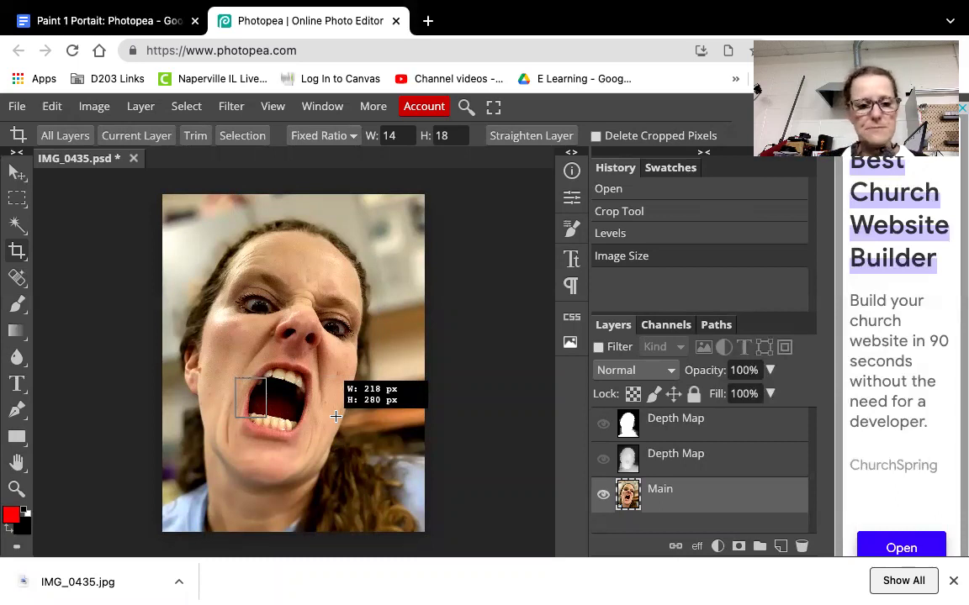
left_click_drag(335, 416, 359, 168)
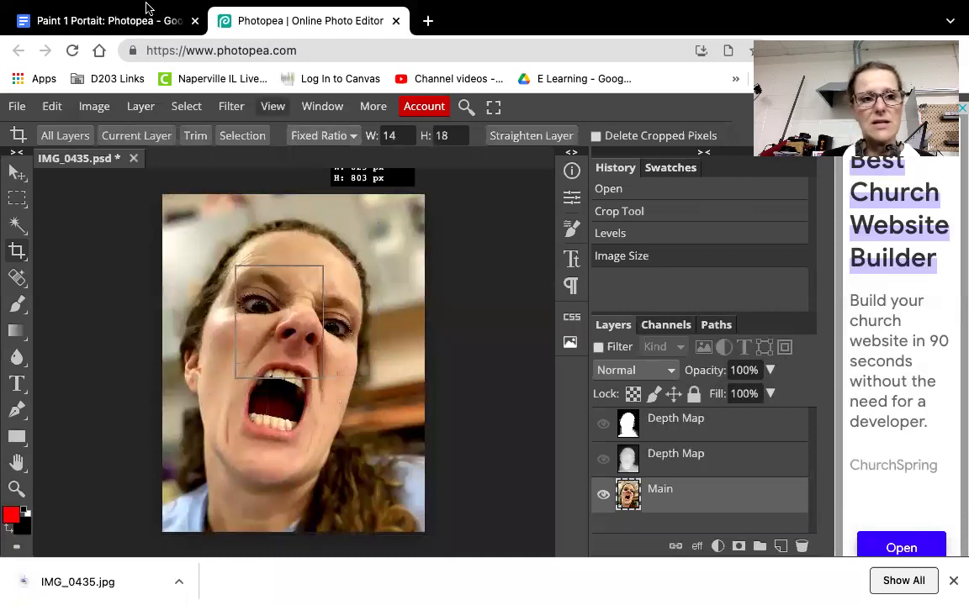